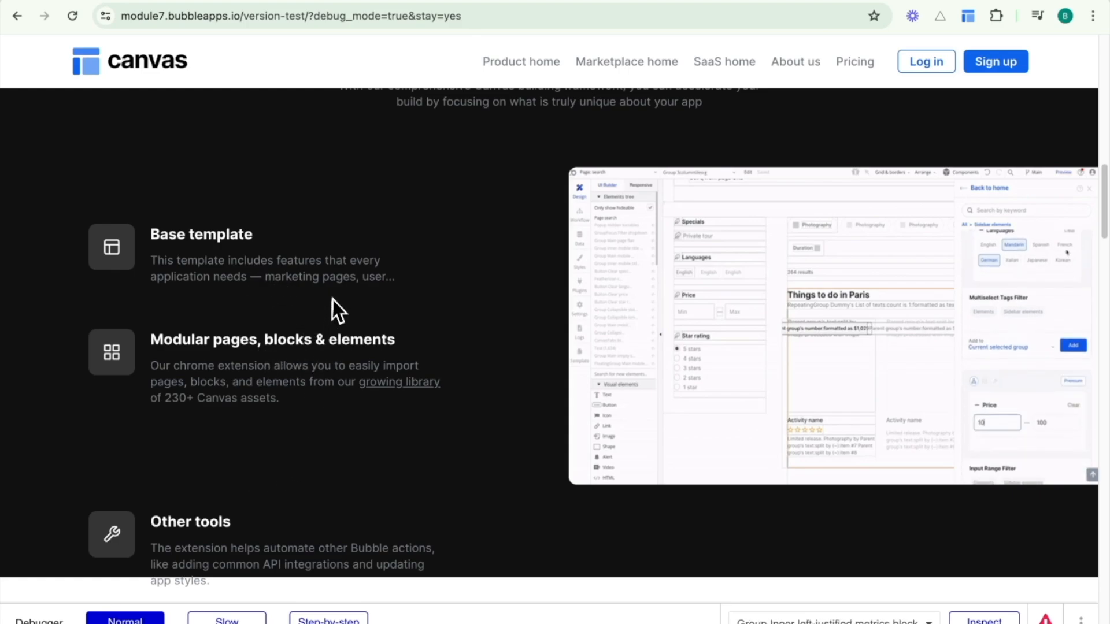
- Examine the descriptions and spacing of the Base template, Modular pages and Other tools features in the page preview
scroll(309, 264, down, 1)
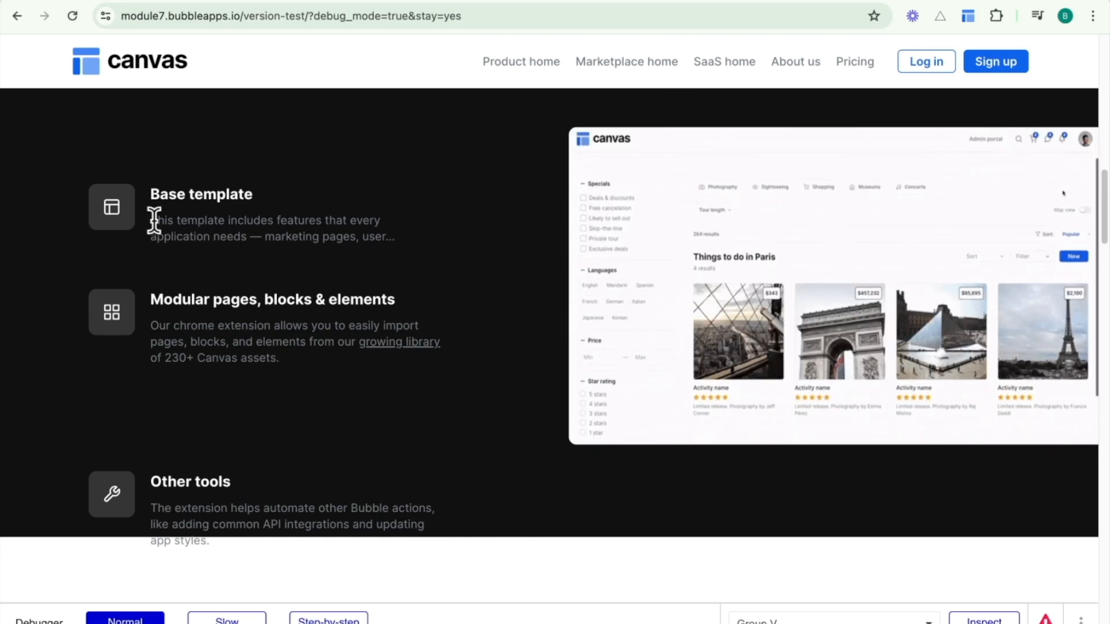
drag(151, 222, 423, 233)
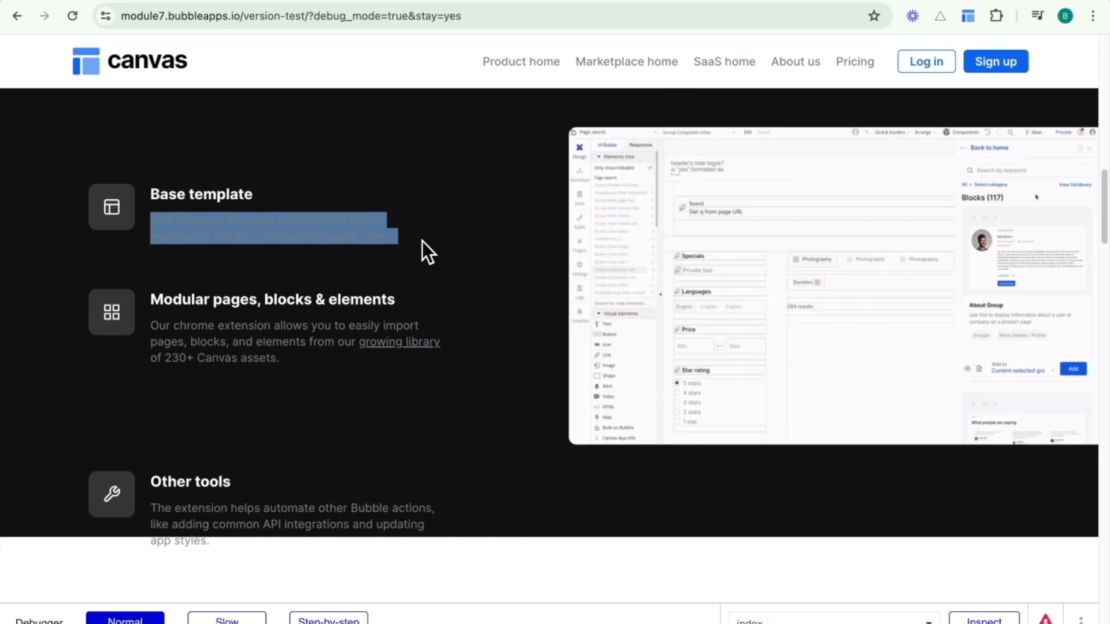
click(422, 241)
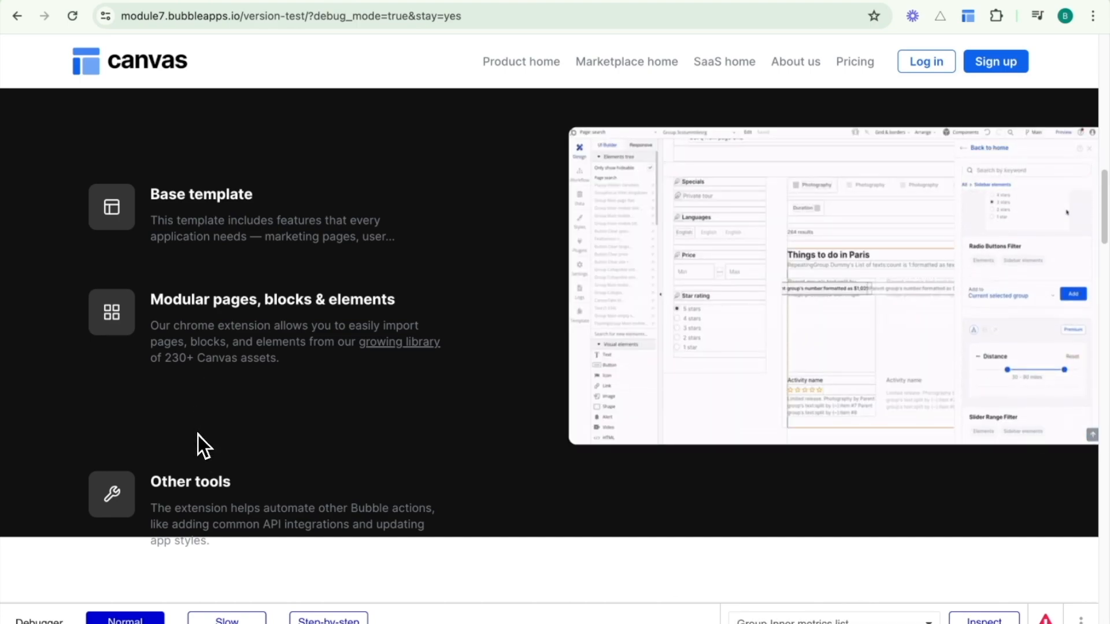
scroll(347, 404, down, 1)
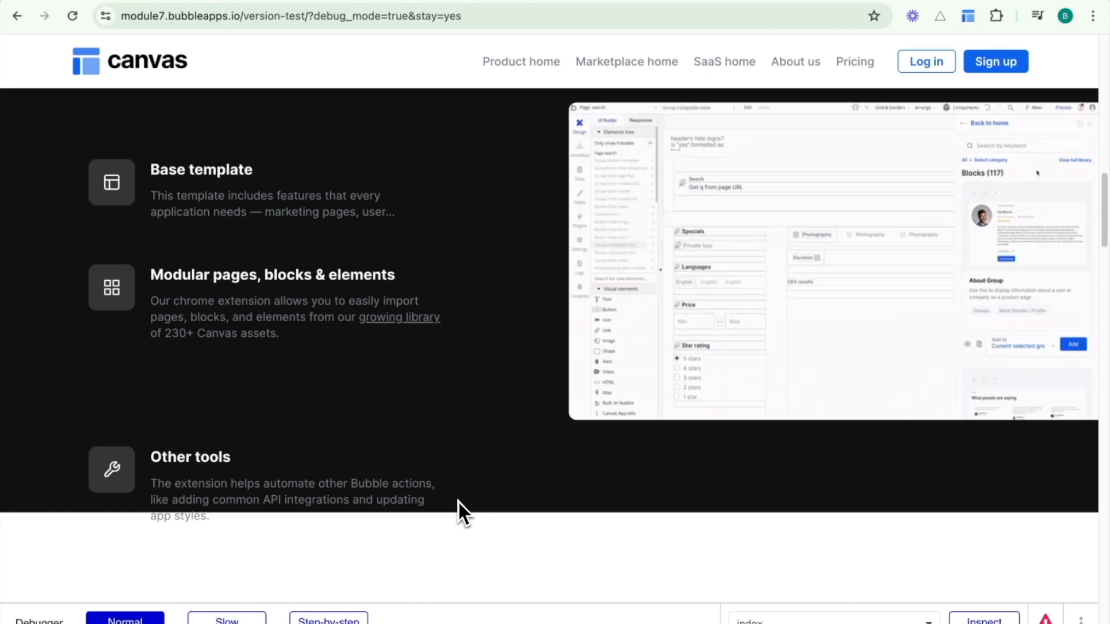
scroll(387, 522, down, 1)
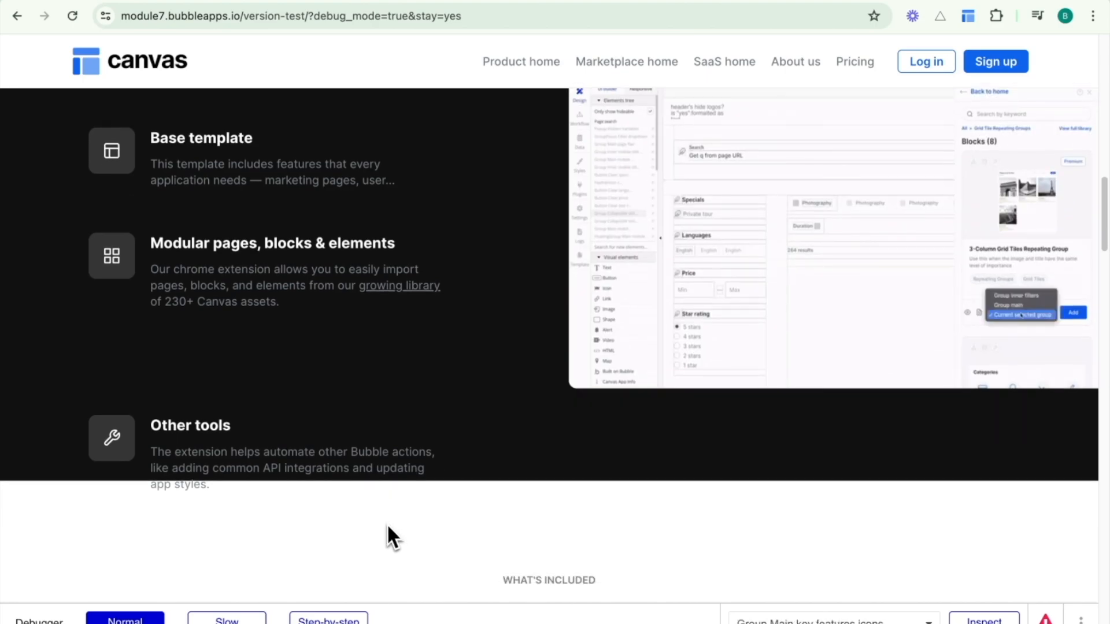
drag(239, 492, 161, 459)
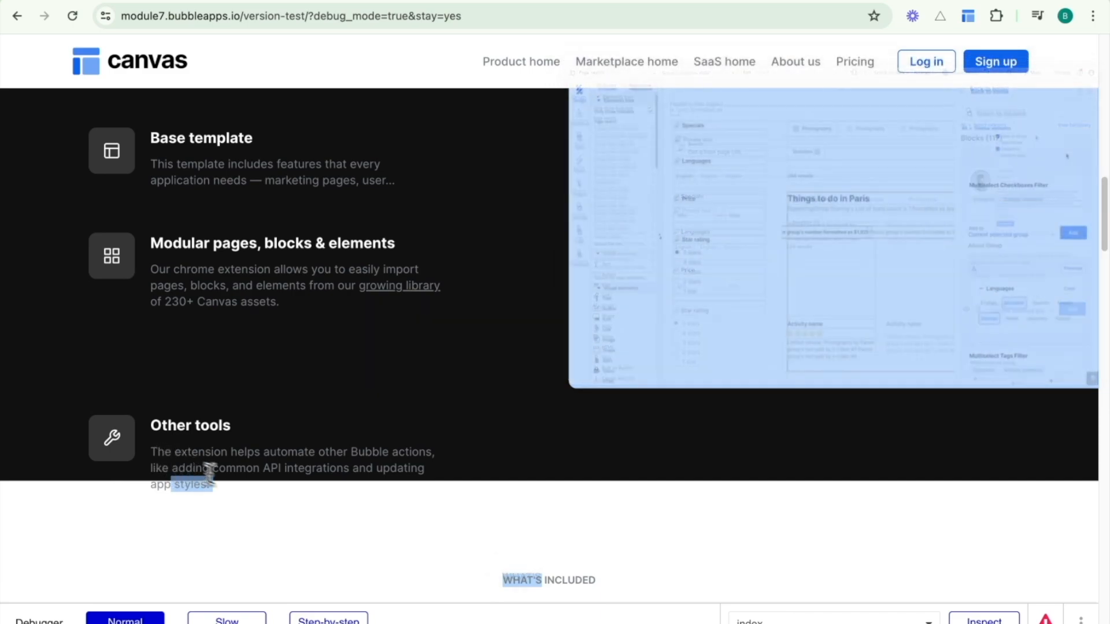
click(234, 483)
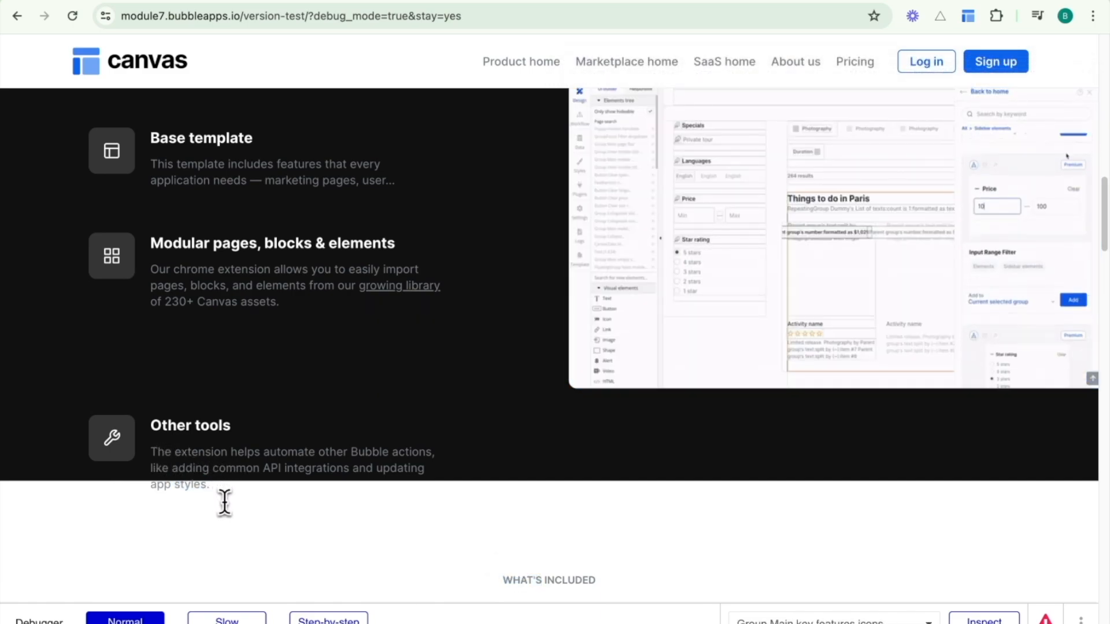
scroll(224, 502, down, 1)
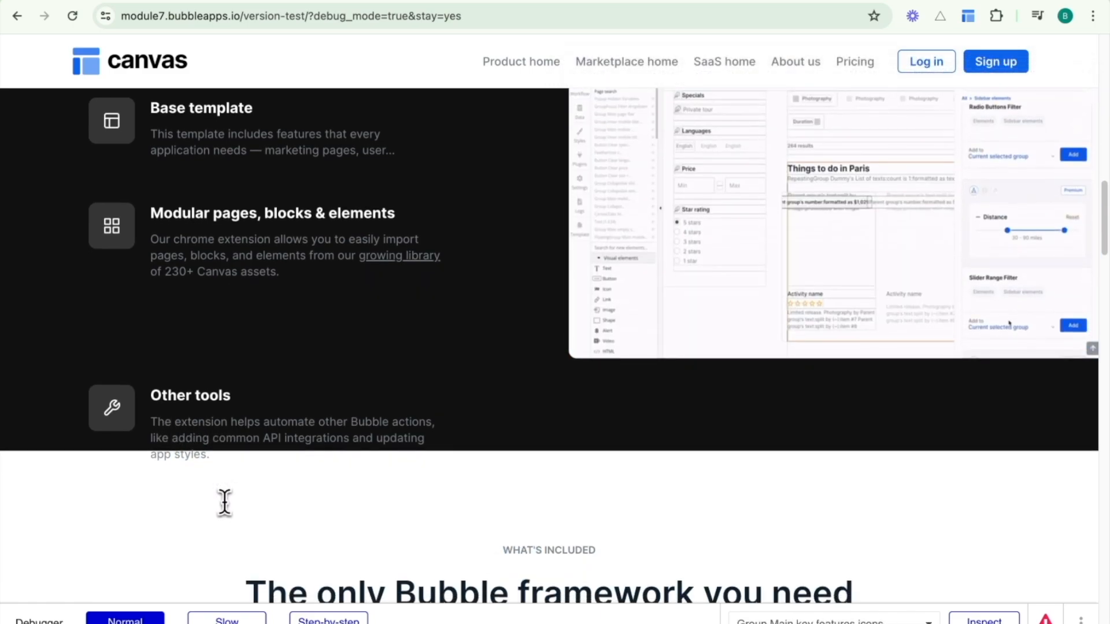
scroll(224, 503, up, 1)
scroll(493, 397, up, 4)
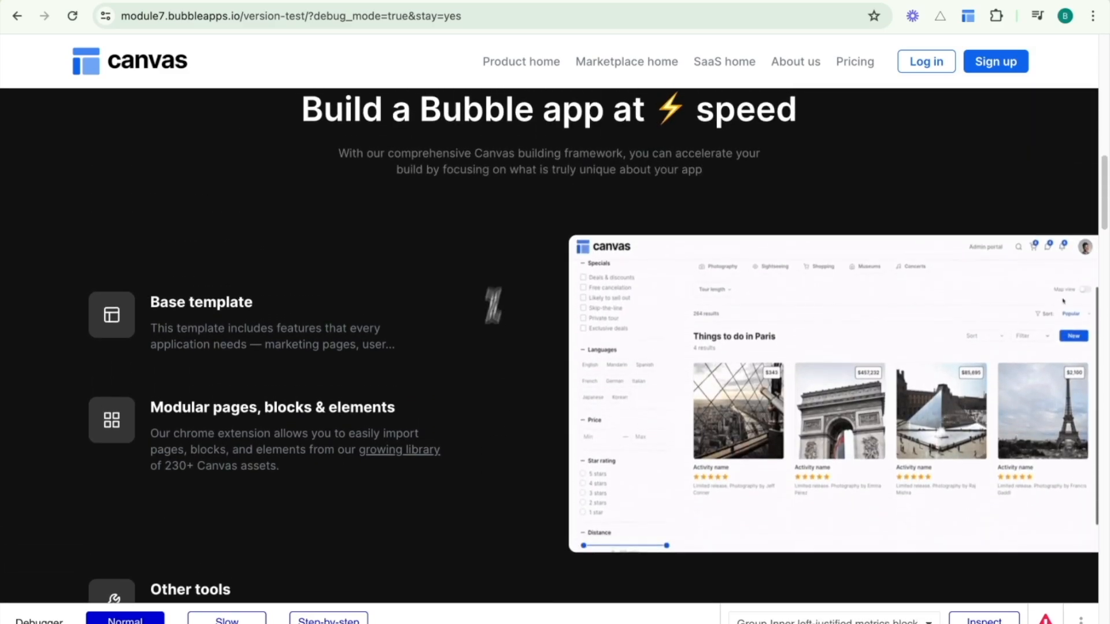
scroll(460, 395, down, 3)
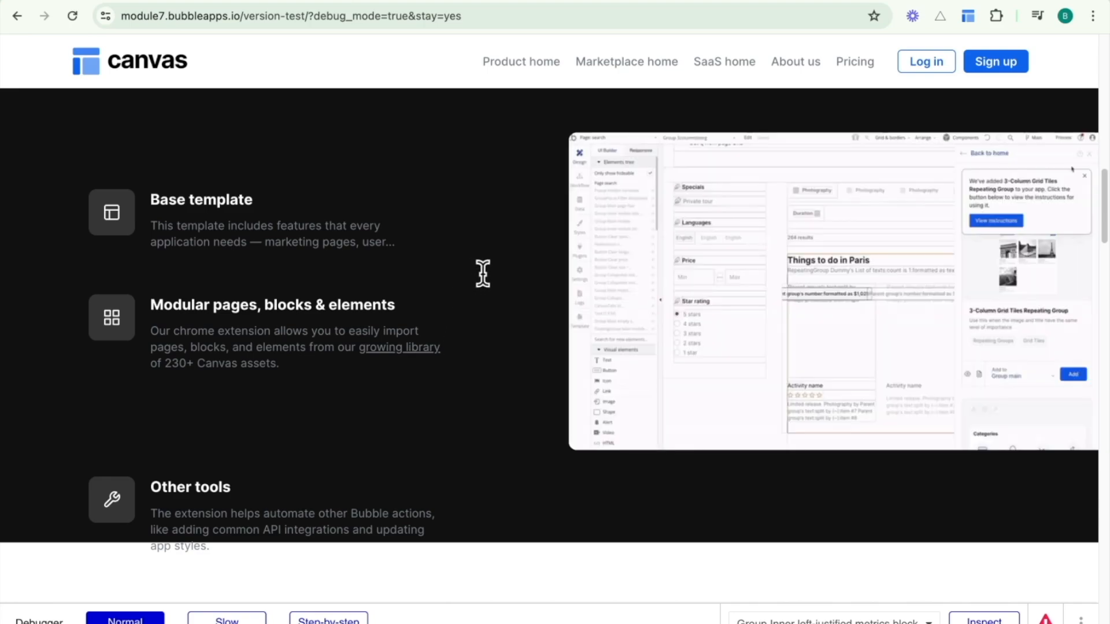
- Switch to the Bubble editor and turn off the fixed height of the Base template description text
click(340, 1)
scroll(591, 225, up, 2)
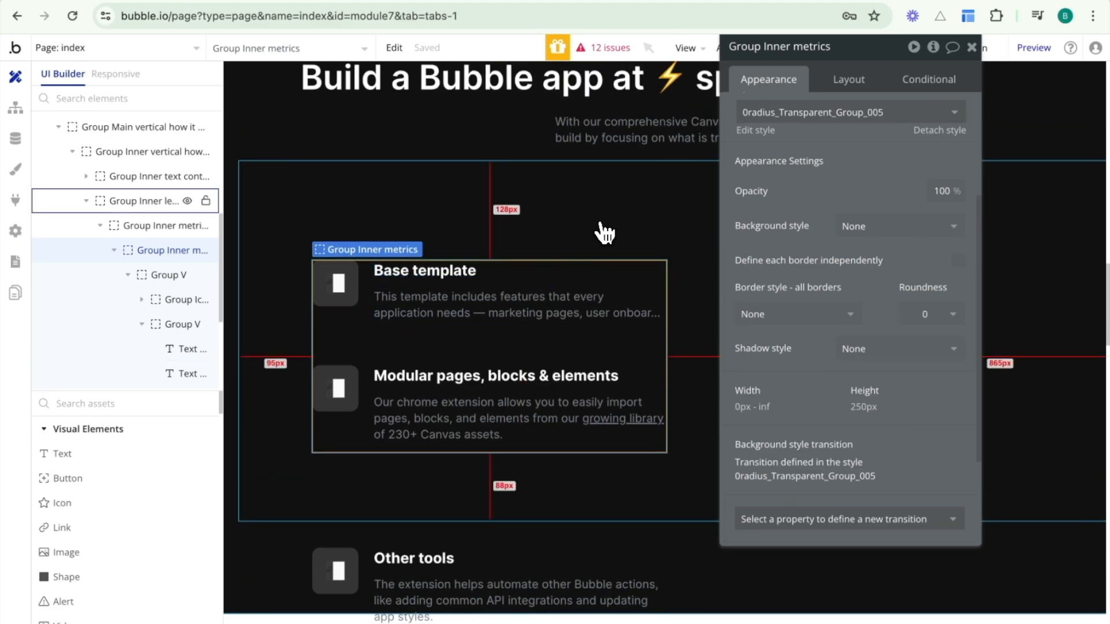
click(594, 299)
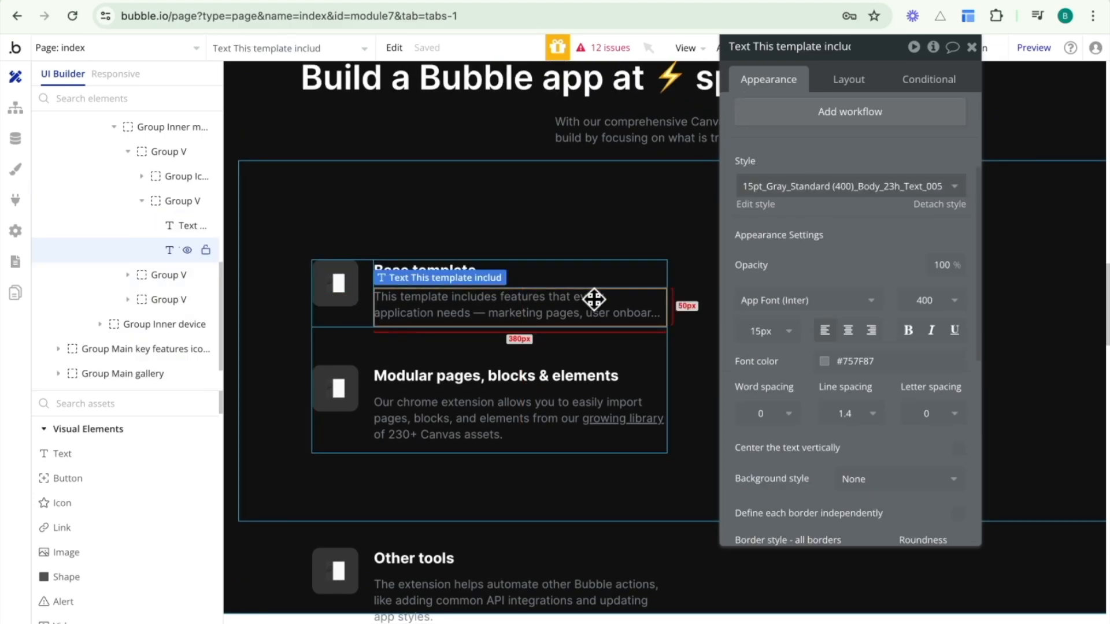
scroll(864, 260, up, 3)
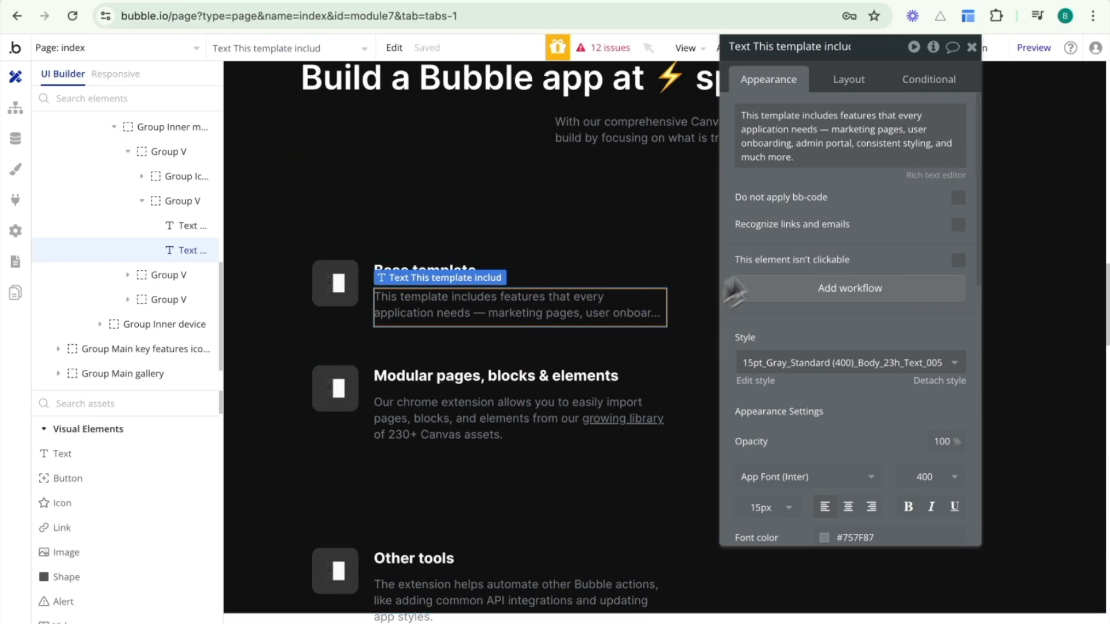
triple_click(793, 149)
mouse_move(793, 149)
mouse_down()
mouse_move(826, 166)
mouse_move(809, 164)
mouse_up()
click(810, 157)
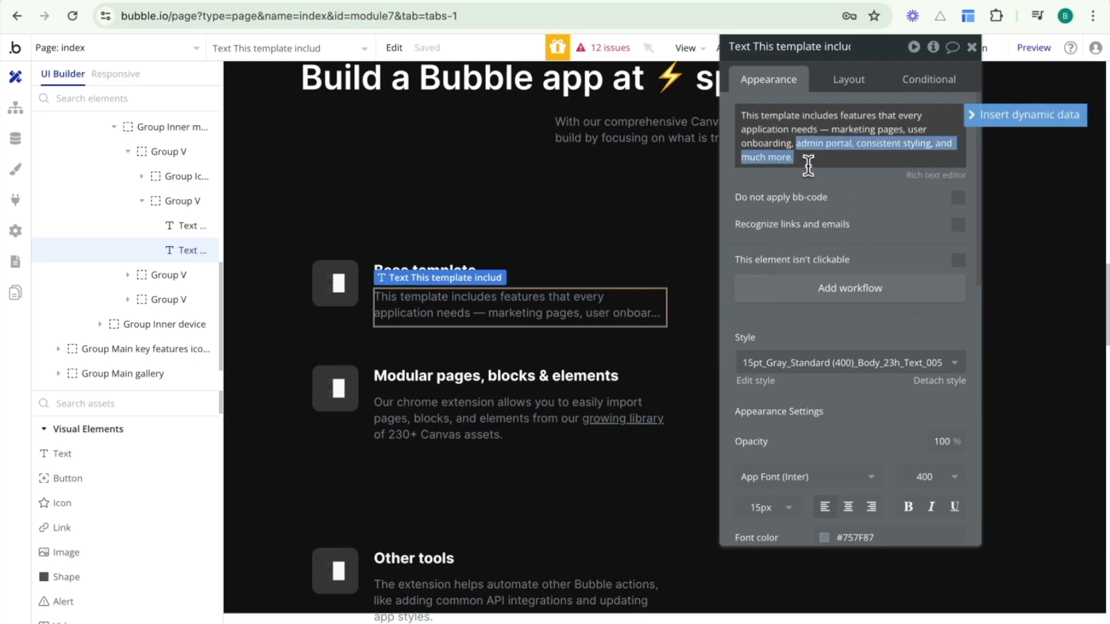
click(809, 153)
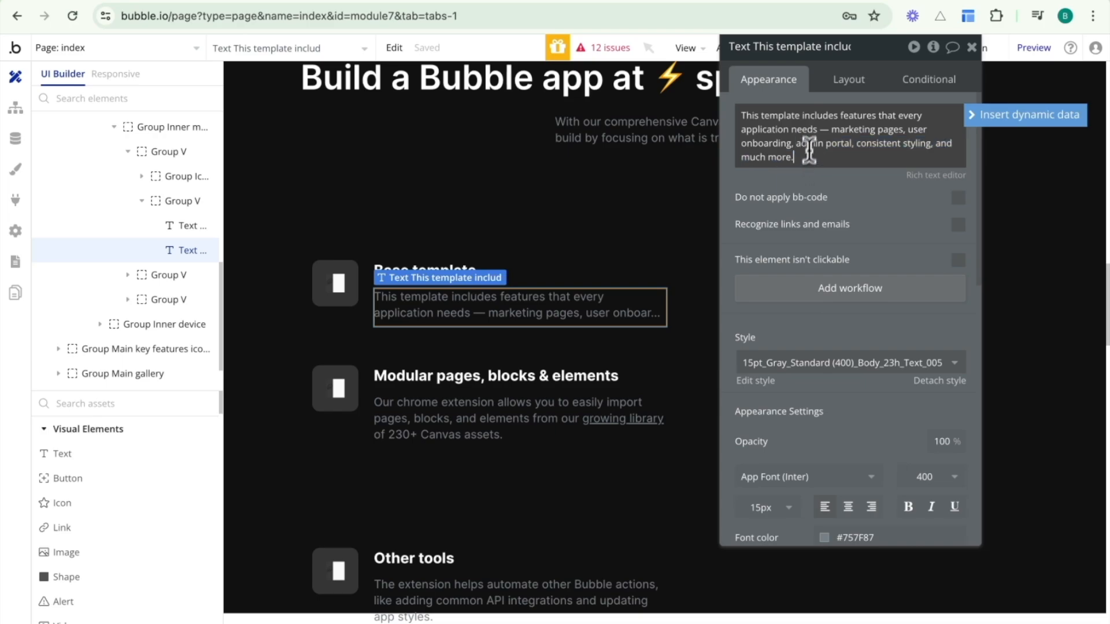
click(841, 99)
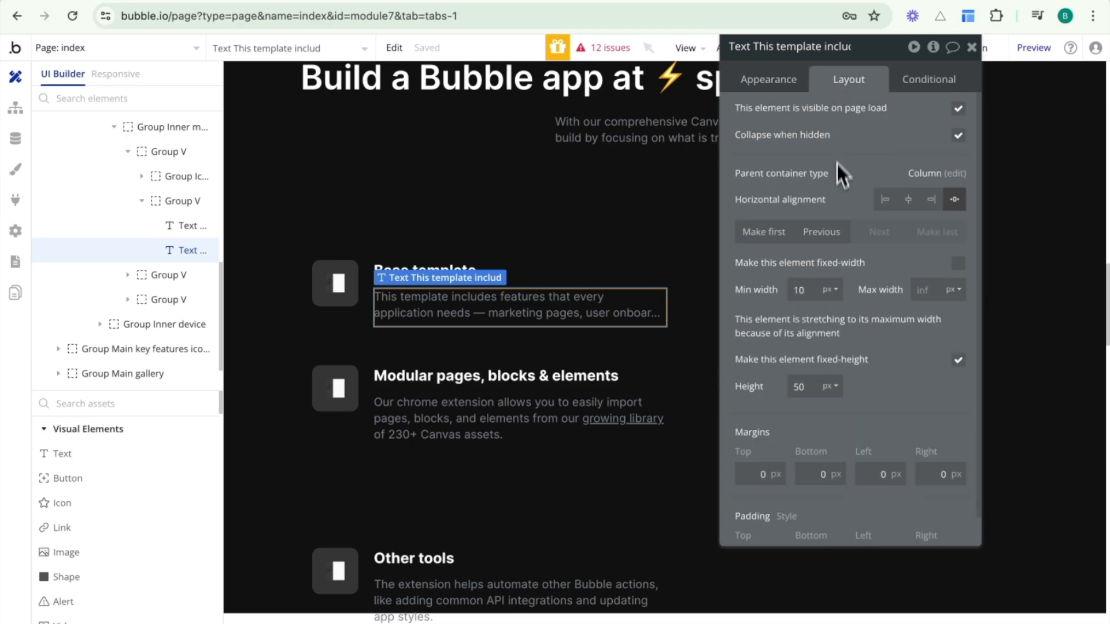
scroll(836, 190, down, 1)
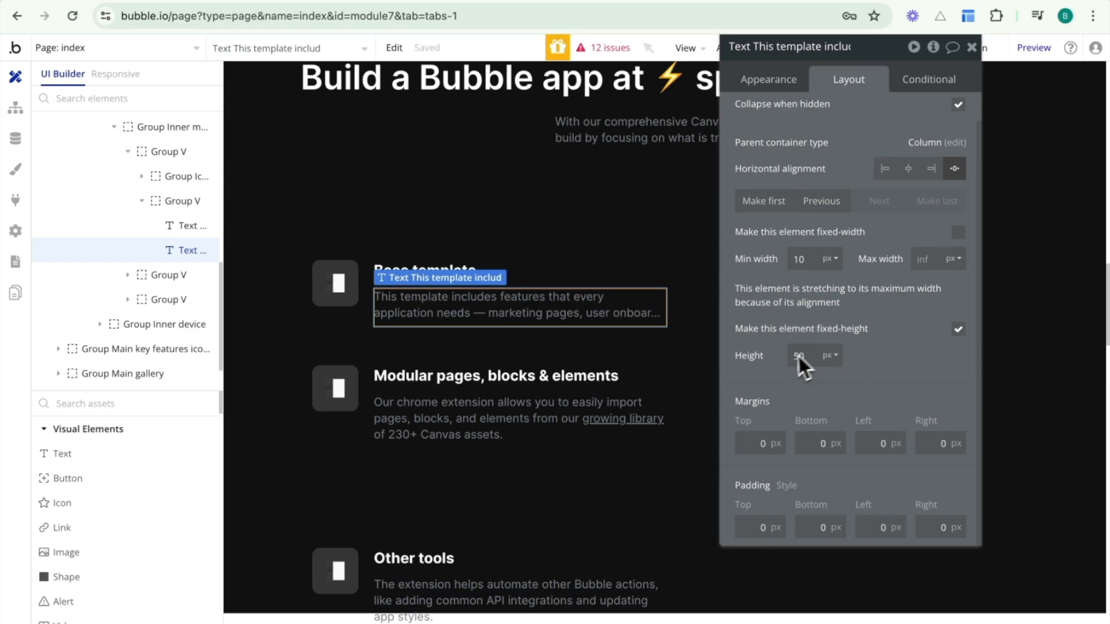
click(959, 330)
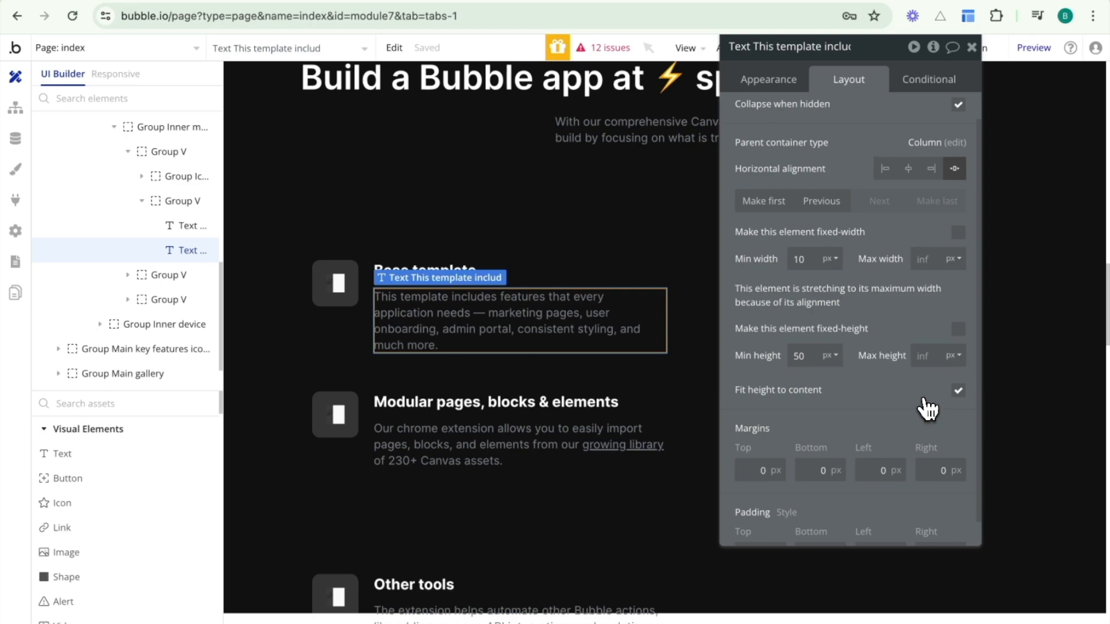
- Append a second copy of the Base template description to the end of its existing text
click(774, 87)
click(837, 130)
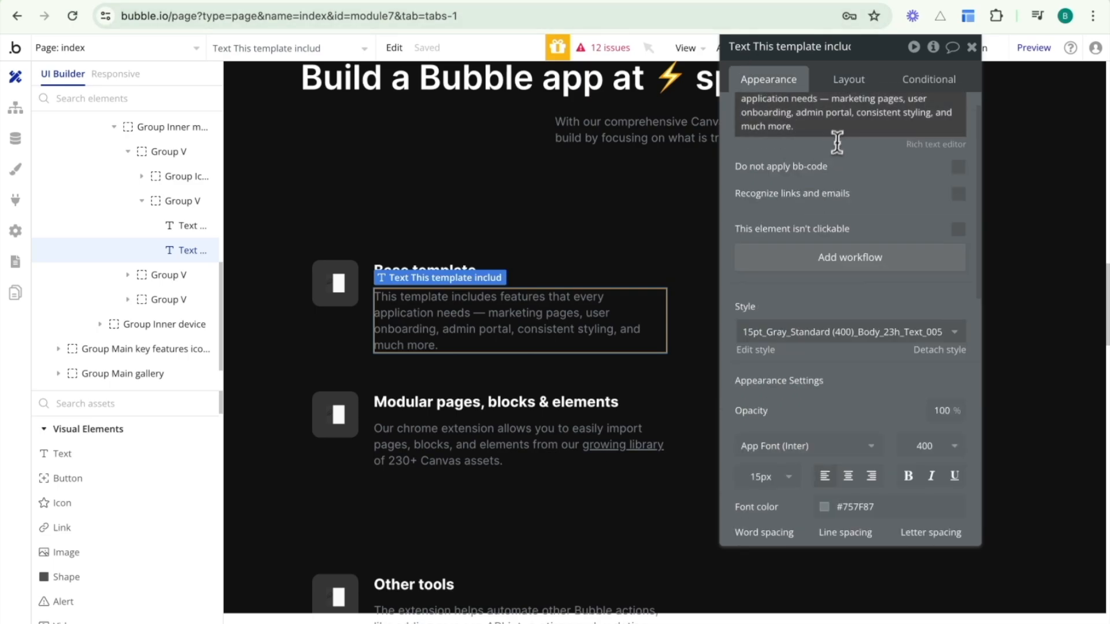
key(ctrl+a)
key(ctrl+c)
click(838, 130)
key(ctrl+v)
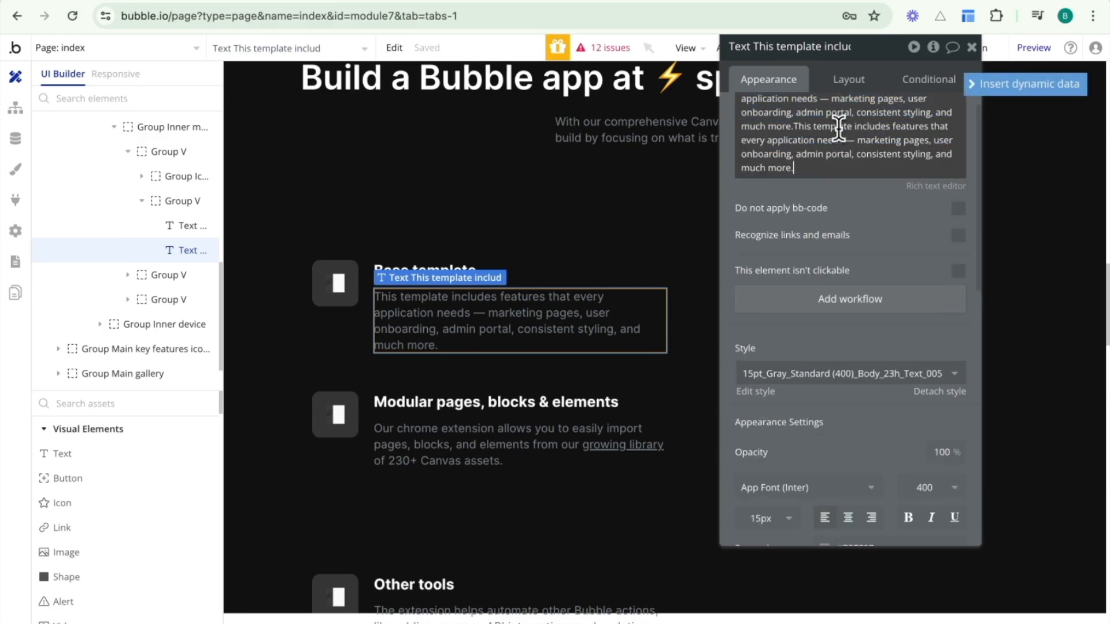
click(829, 198)
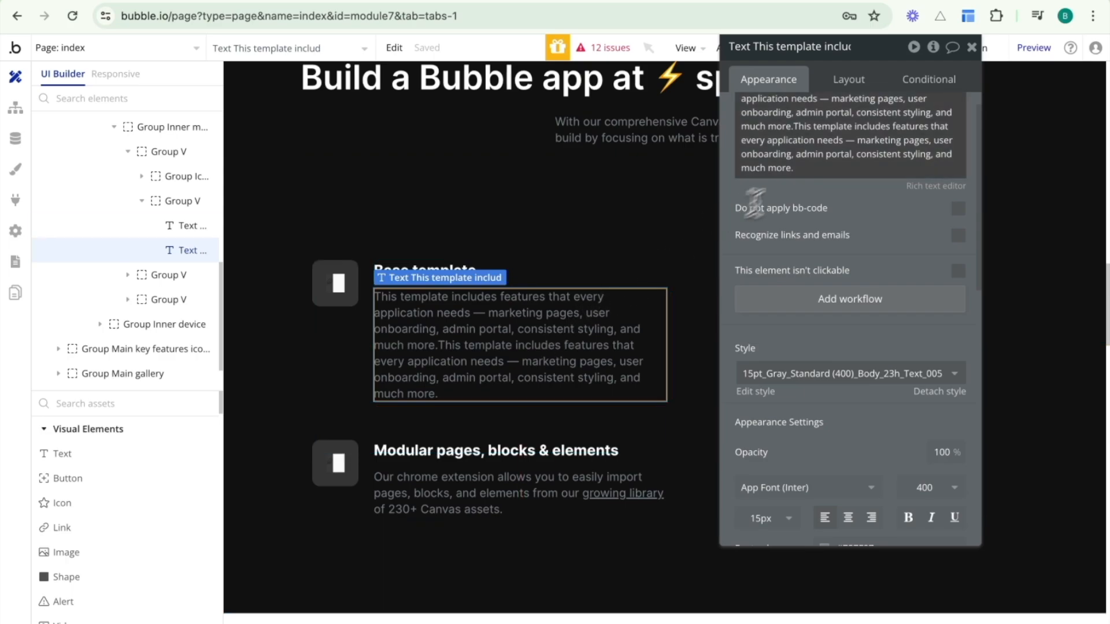
- Delete the duplicated passage from the end of the Base template description
click(799, 171)
key(ctrl+a)
click(799, 171)
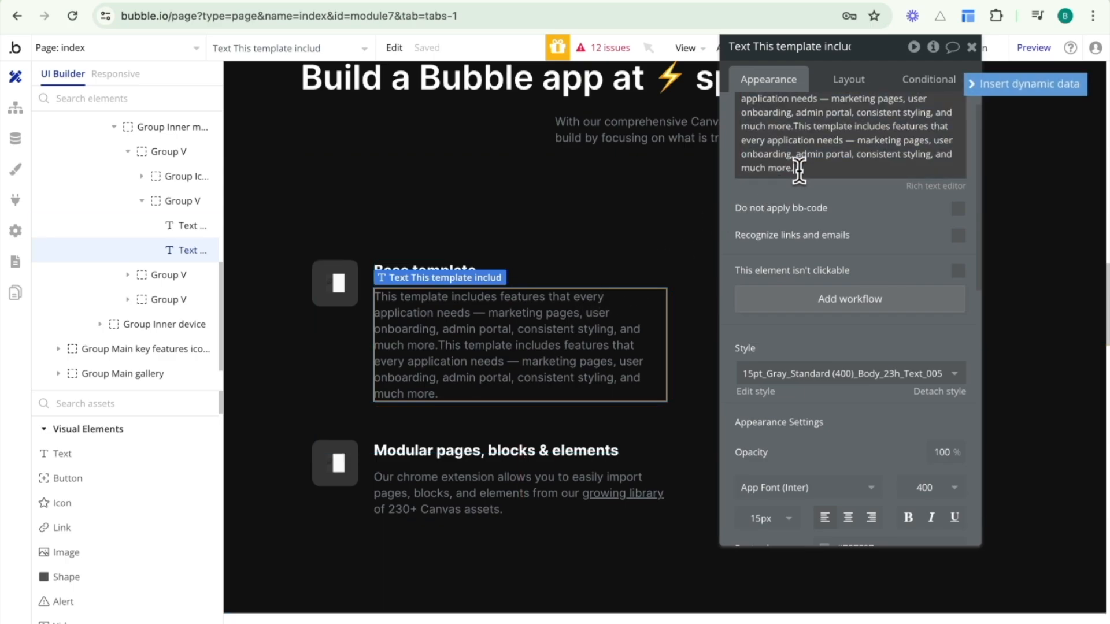
shift+click(799, 127)
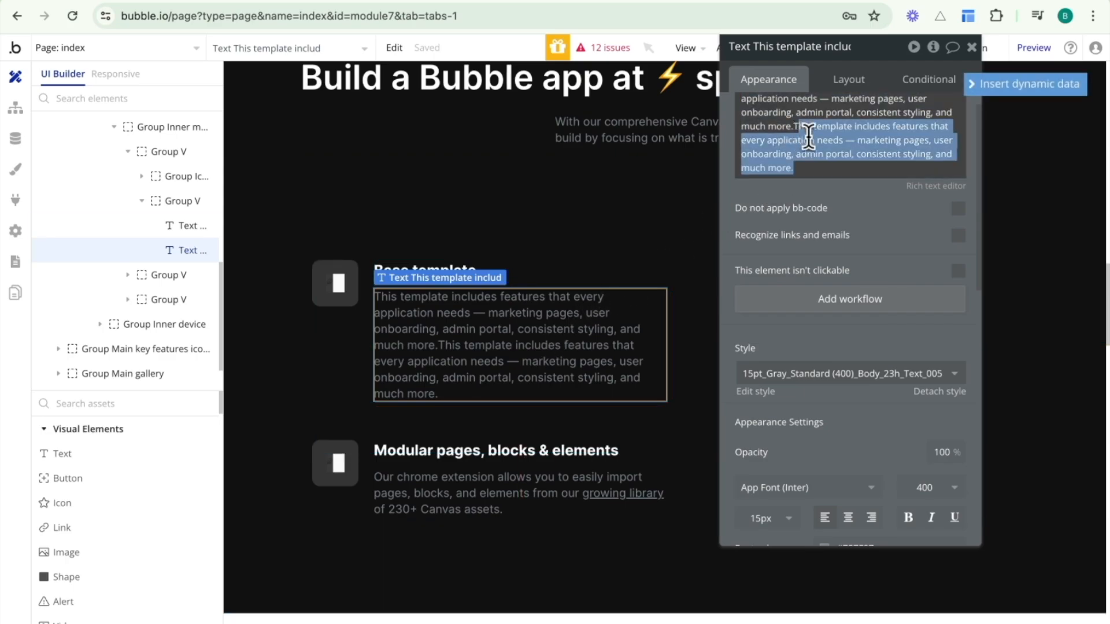
key(BackSpace)
- Set the minimum height of the Base template description text to 10 px
click(839, 86)
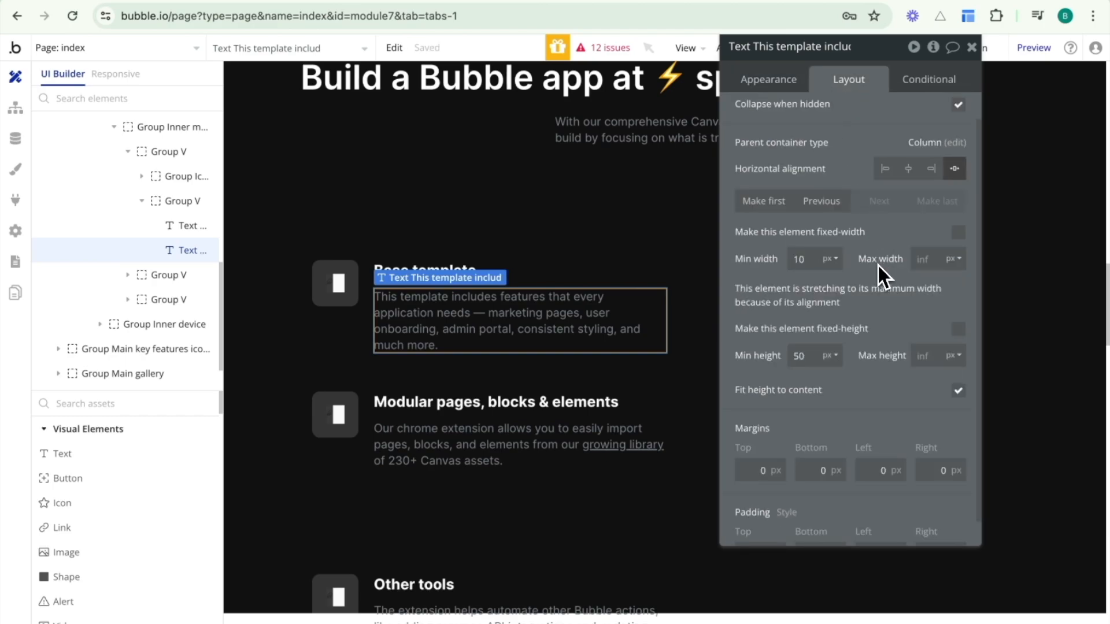
mouse_move(879, 266)
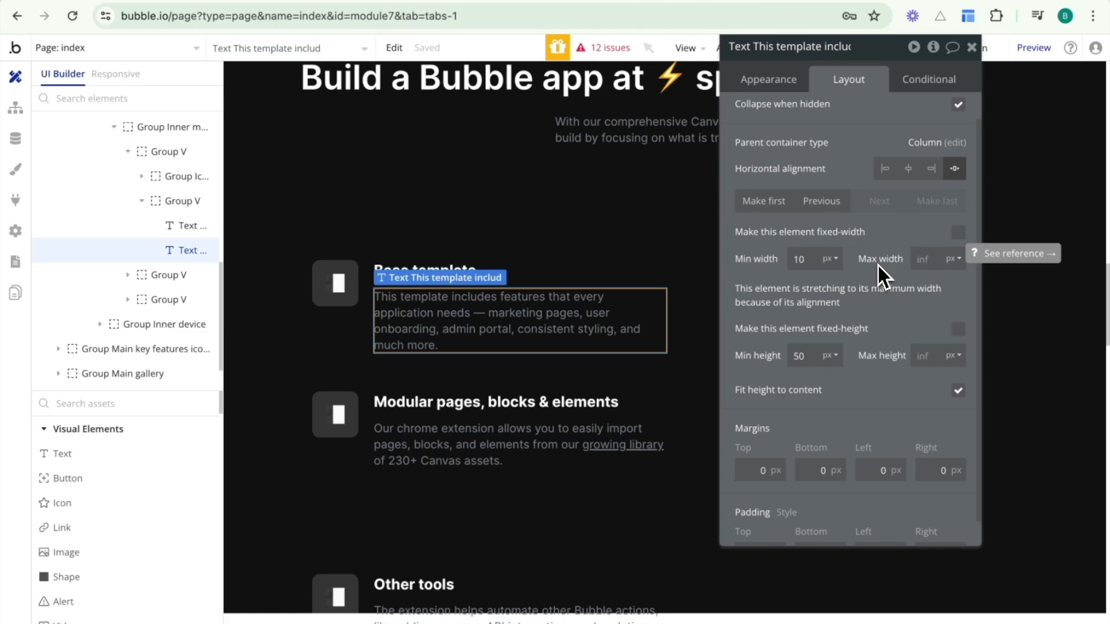
click(778, 79)
scroll(786, 127, up, 1)
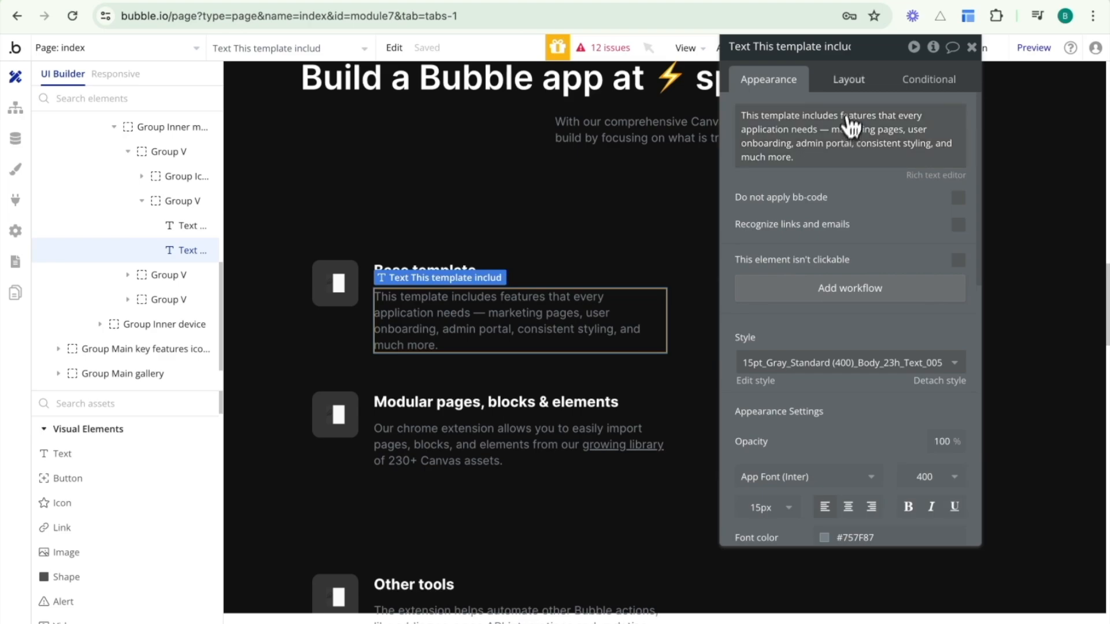
click(851, 80)
scroll(868, 330, down, 2)
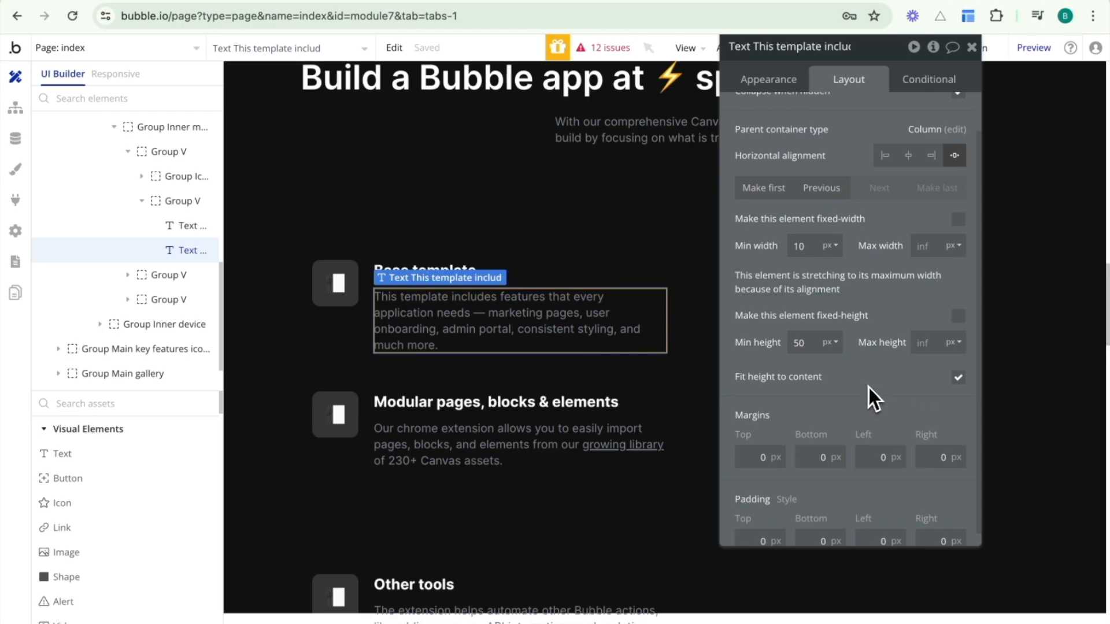
drag(815, 342, 792, 344)
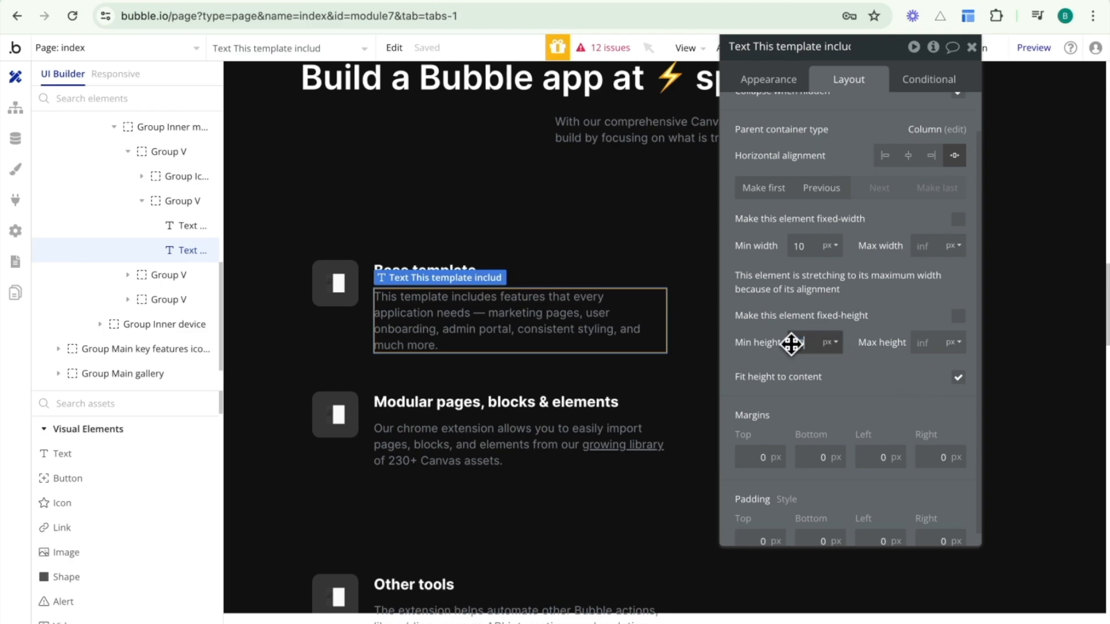
text(10)
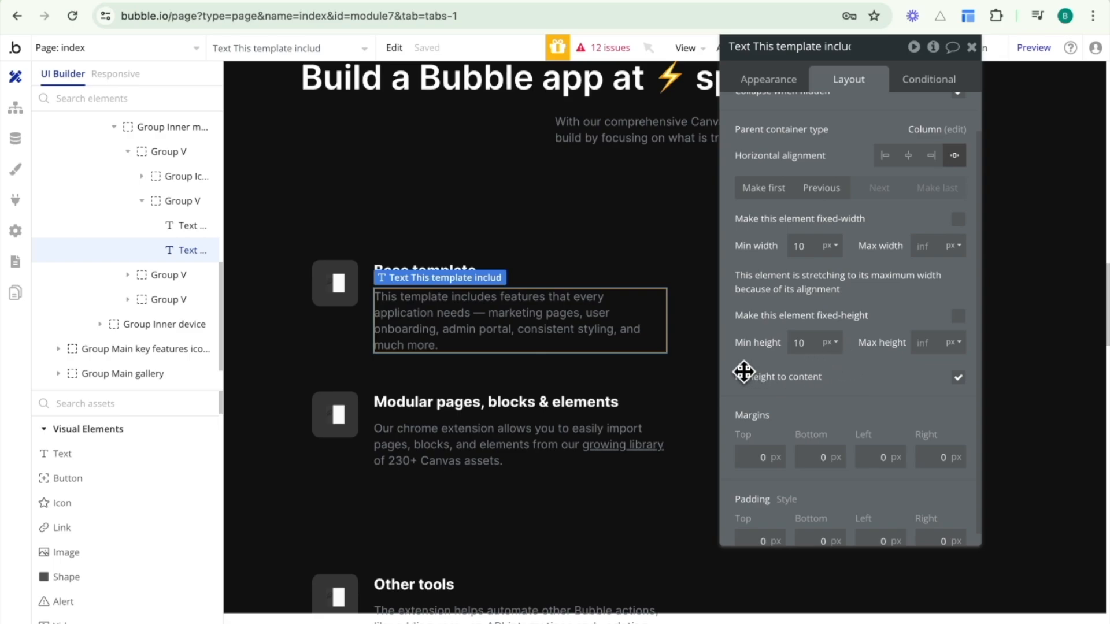
- Turn off fixed height for the Modular pages, blocks & elements description and set its minimum height to 10 px
click(593, 444)
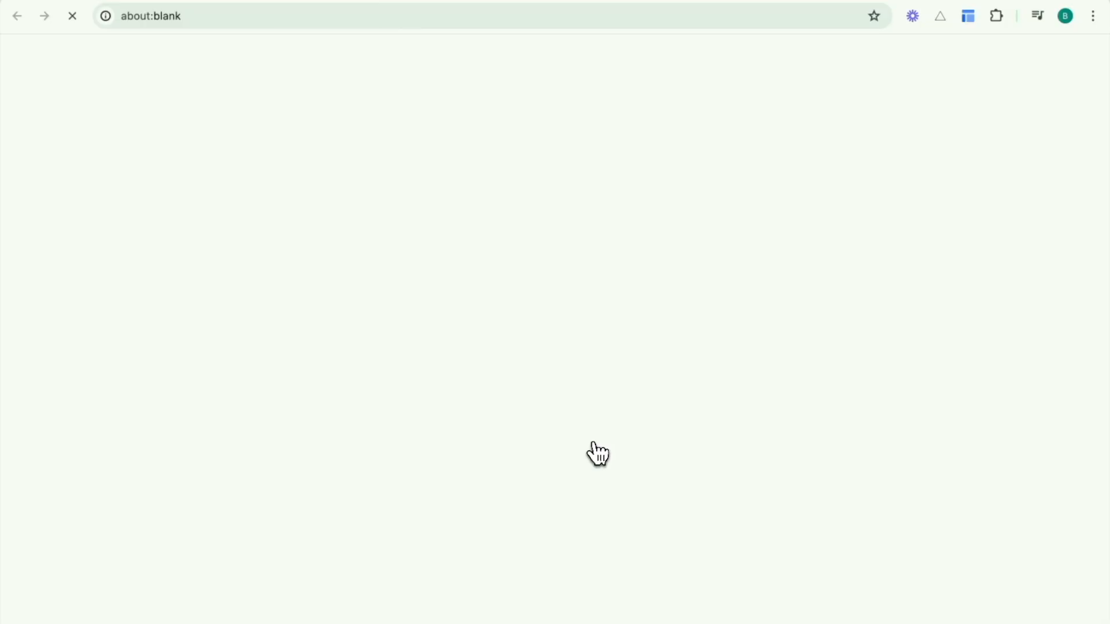
click(407, 1)
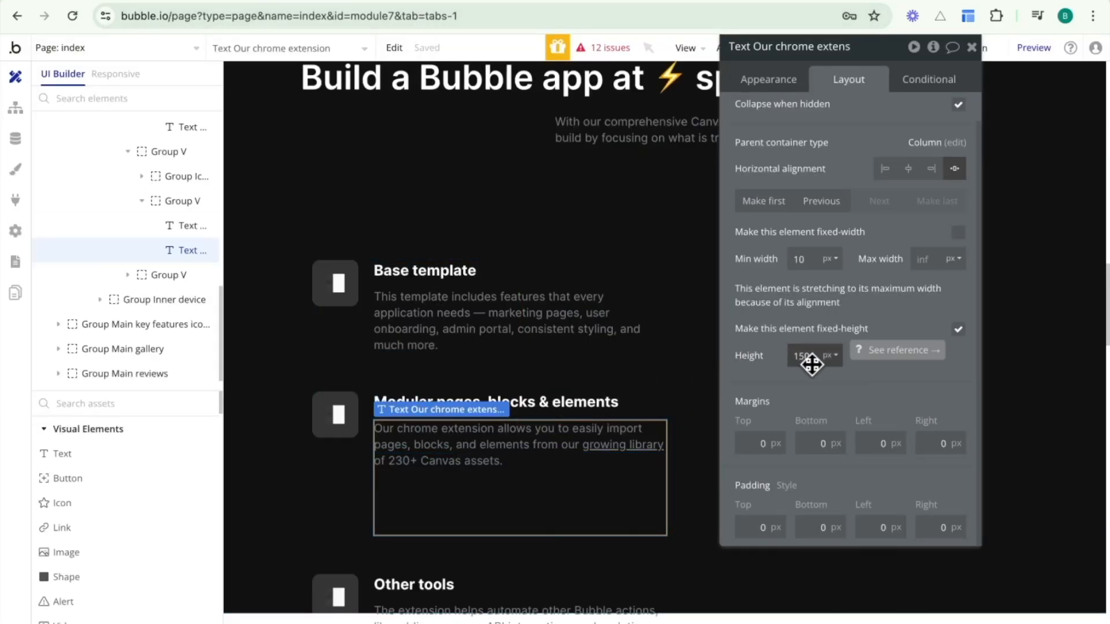
click(958, 330)
drag(818, 342, 778, 345)
text(10)
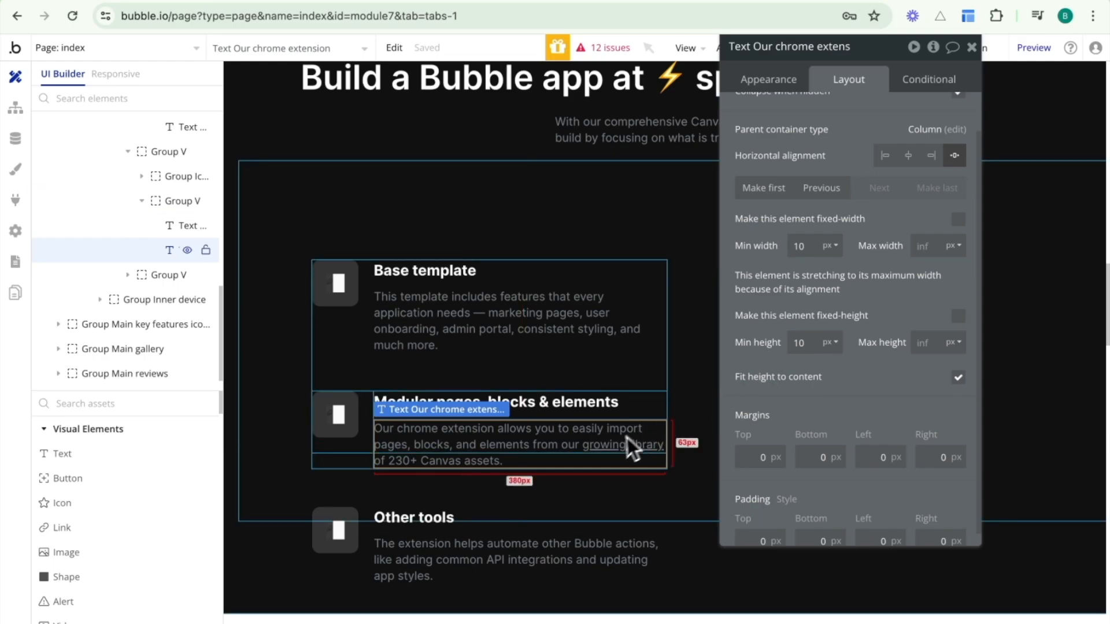
- Turn off fixed height for the Group Inner metrics container around the three features and set its minimum height to 10 px
scroll(612, 445, down, 1)
click(545, 340)
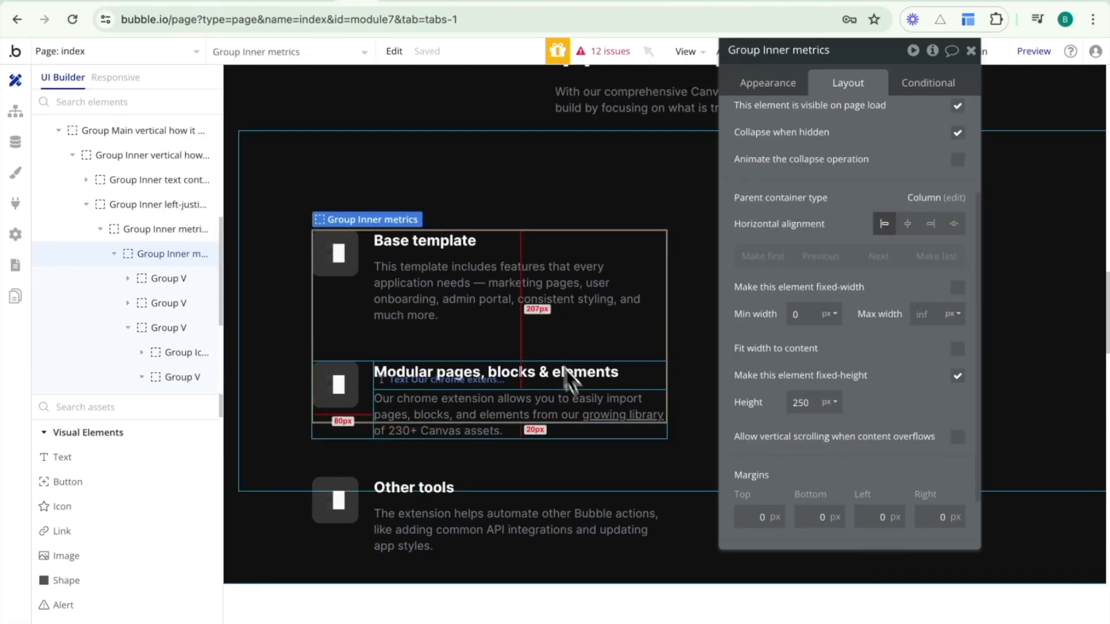
scroll(613, 496, down, 1)
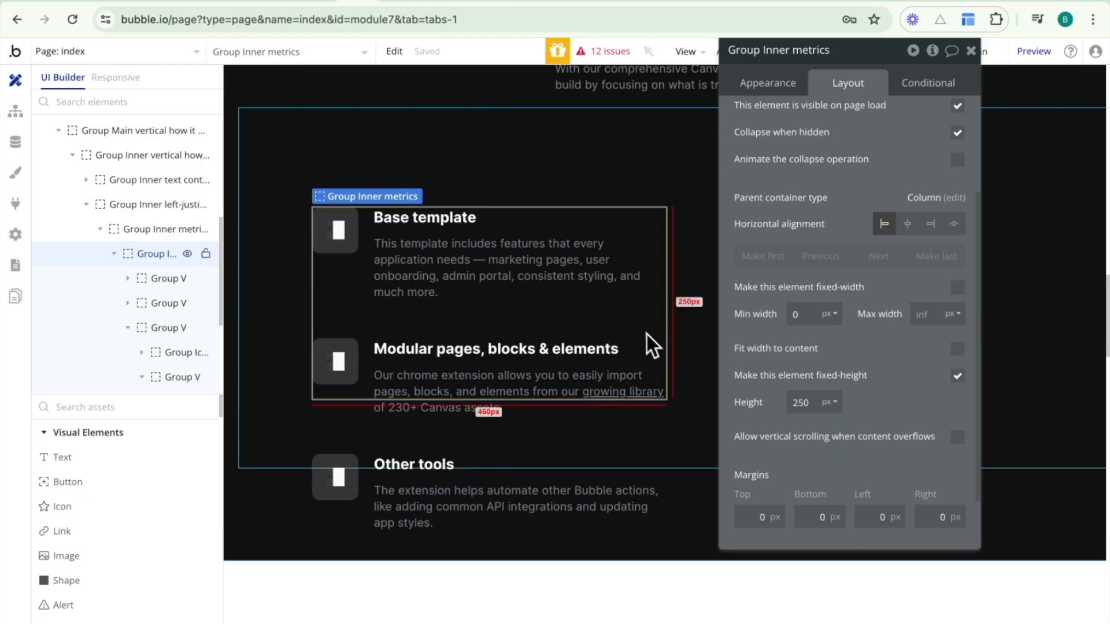
click(768, 85)
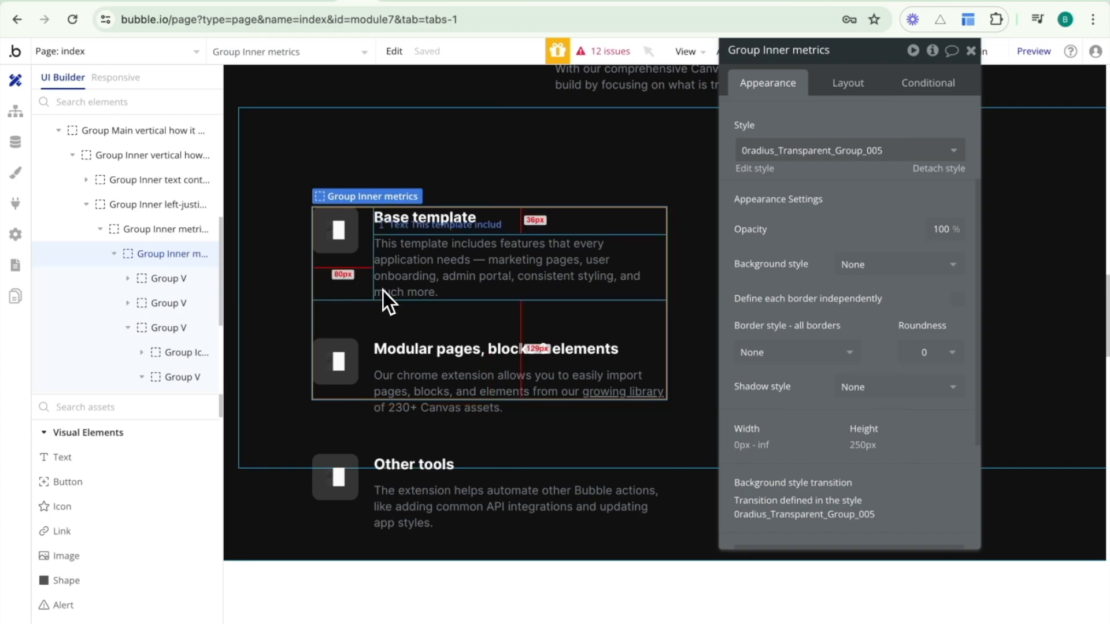
mouse_move(154, 324)
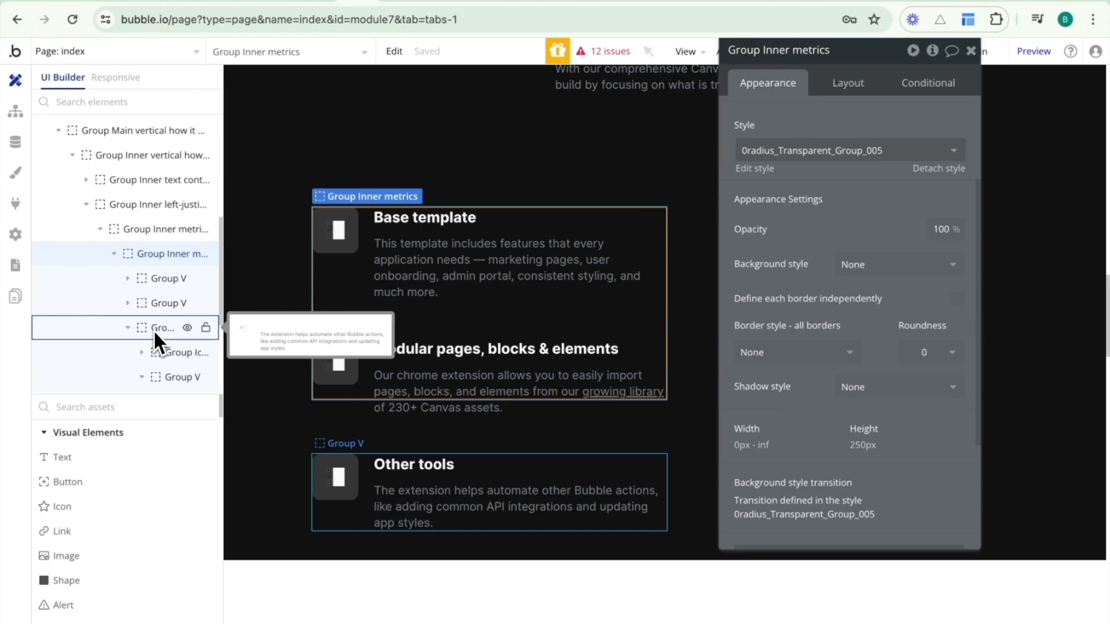
click(848, 92)
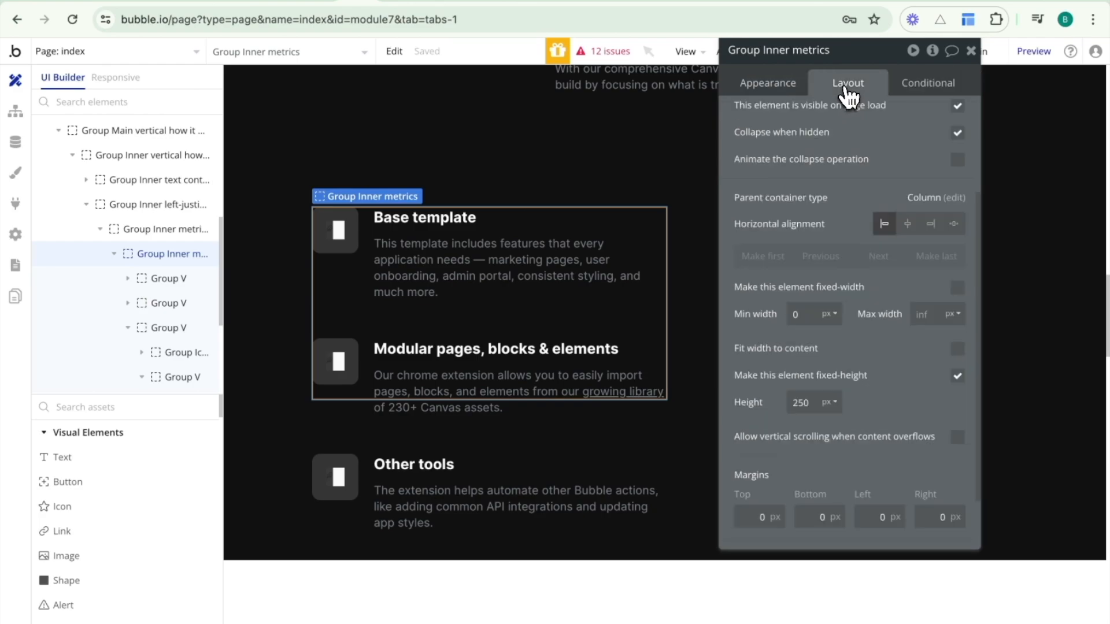
click(957, 377)
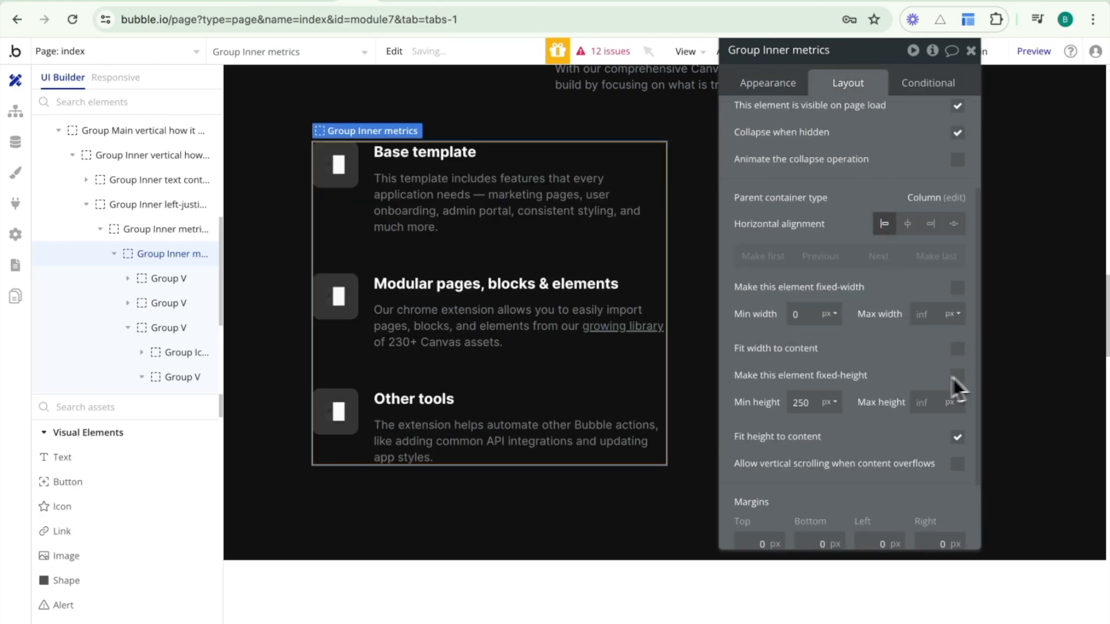
drag(815, 404, 769, 408)
text(10)
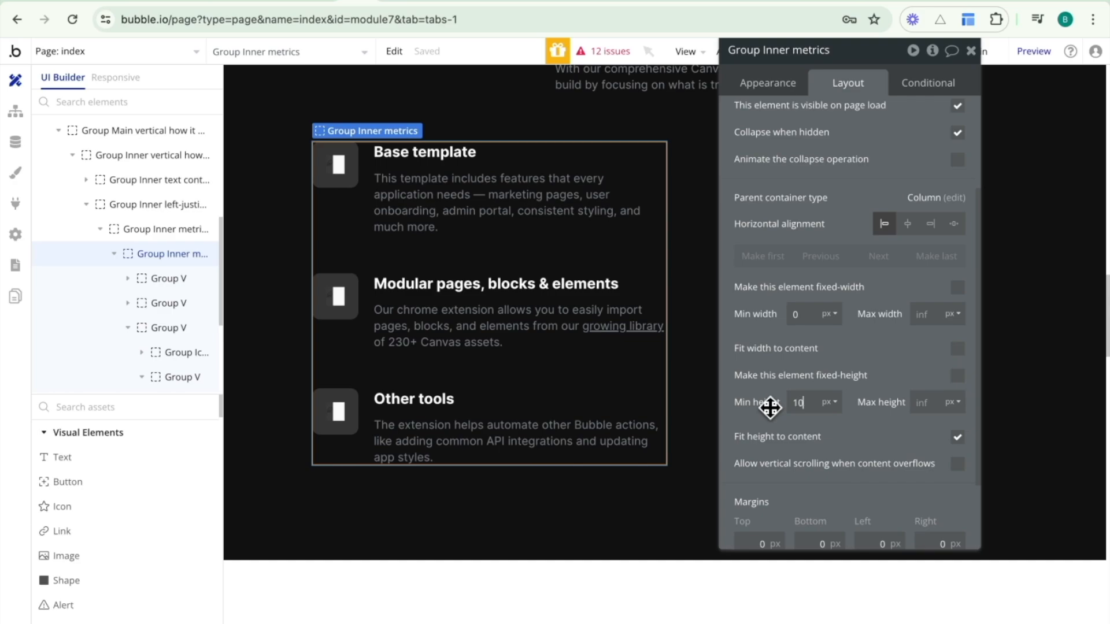
key(Return)
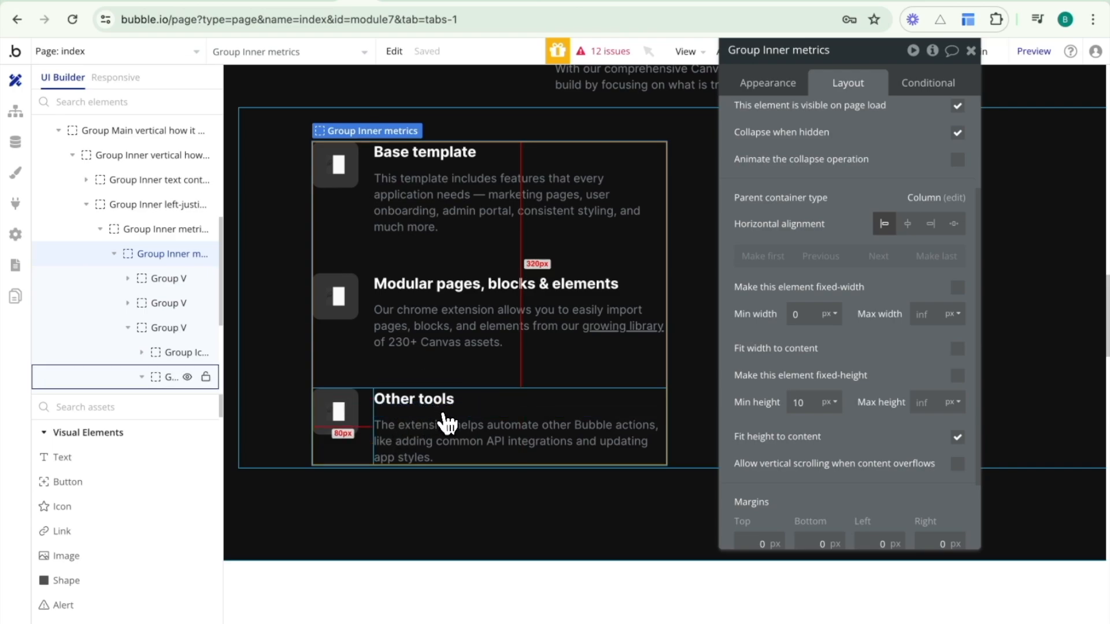
- Duplicate the Other tools feature group directly below the original to test how the container grows
click(353, 452)
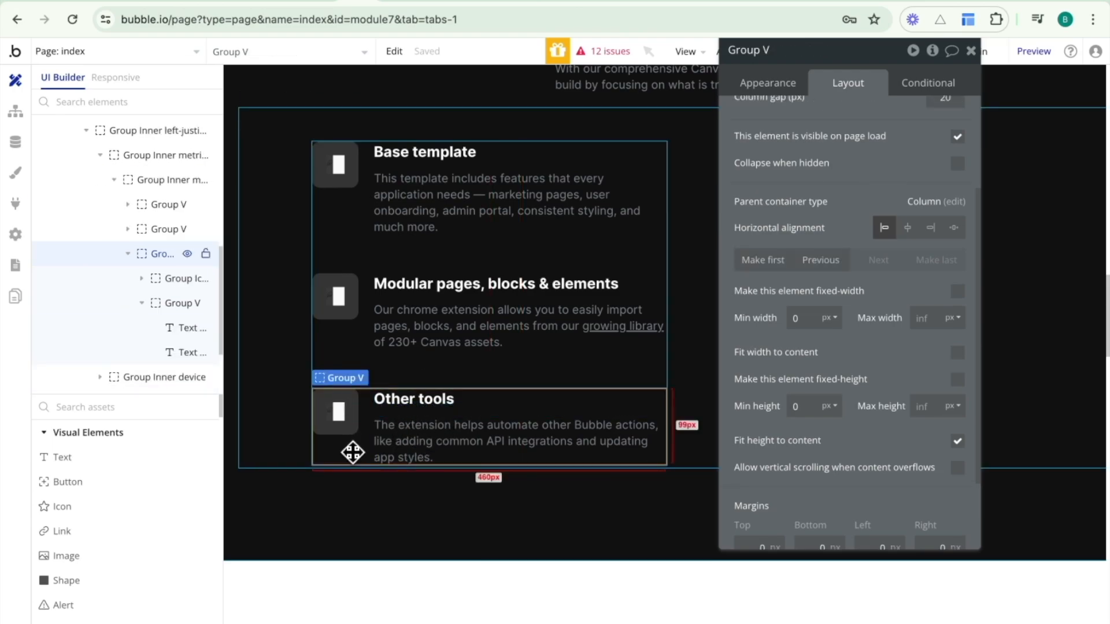
key(ctrl+v)
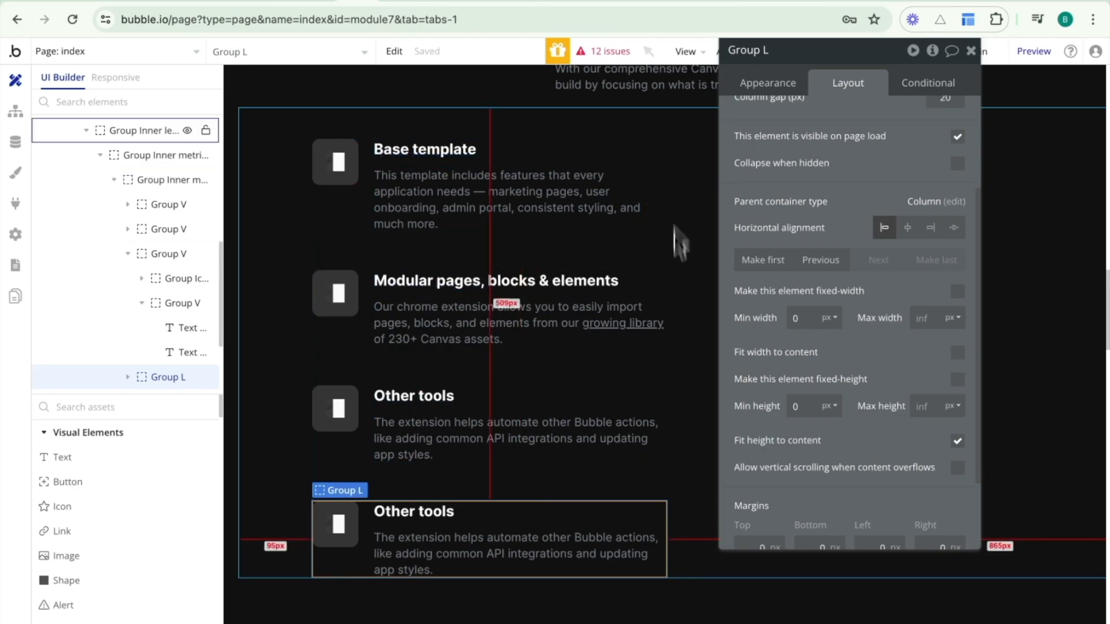
scroll(634, 433, down, 3)
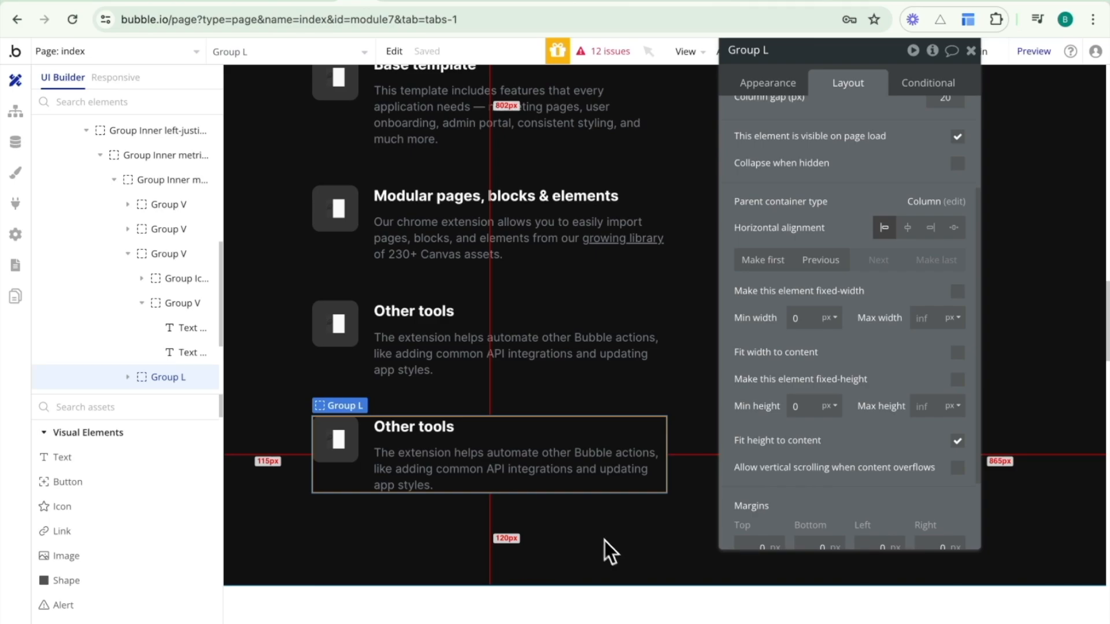
- Delete the duplicated Other tools group from the end of the features list
click(362, 479)
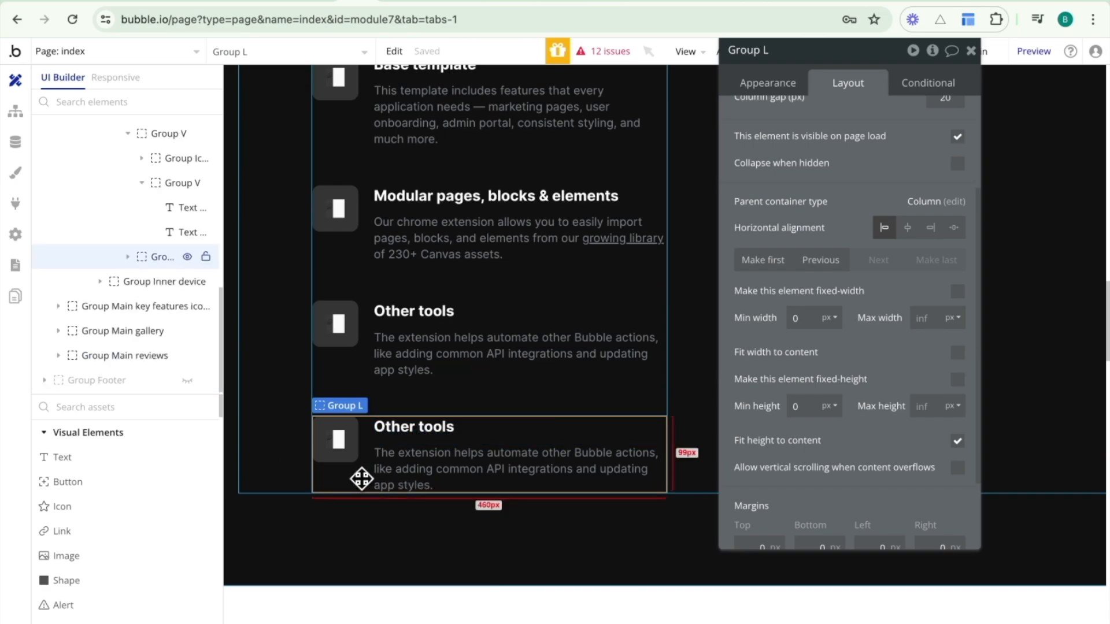
key(Delete)
scroll(488, 431, up, 3)
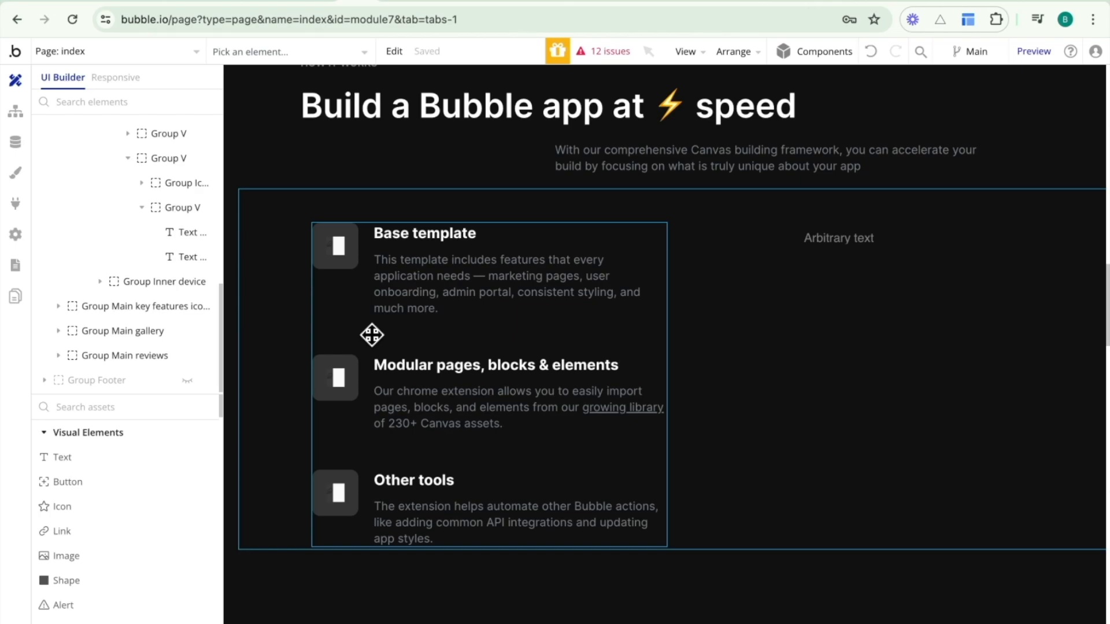
- Switch to the page preview, refresh it, and examine the description text and spacing of the three features in the dark section
click(398, 1)
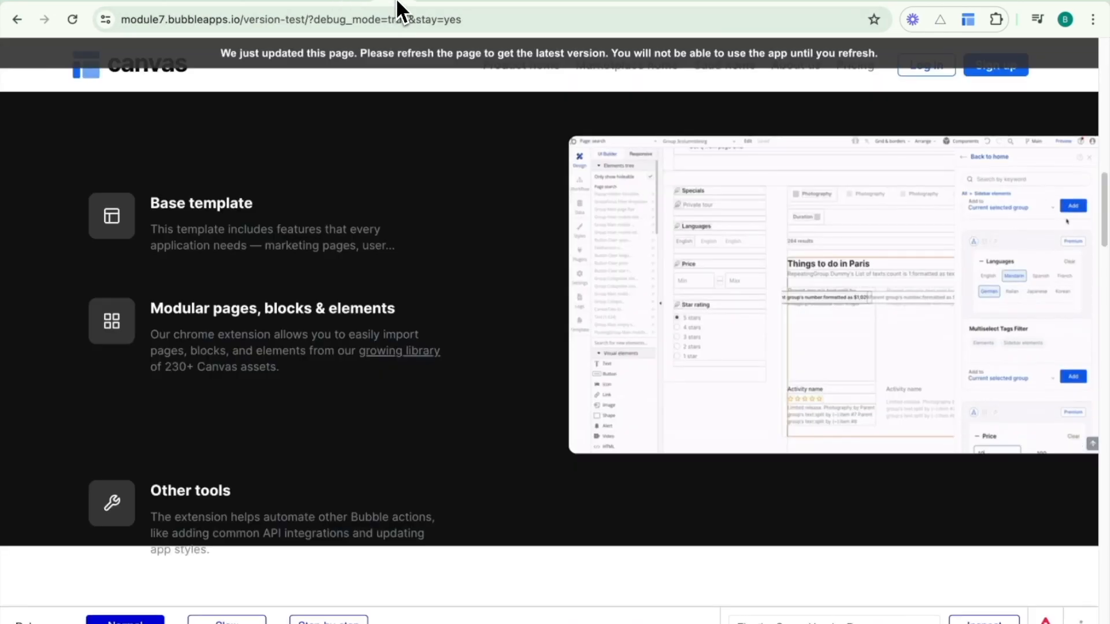
click(400, 61)
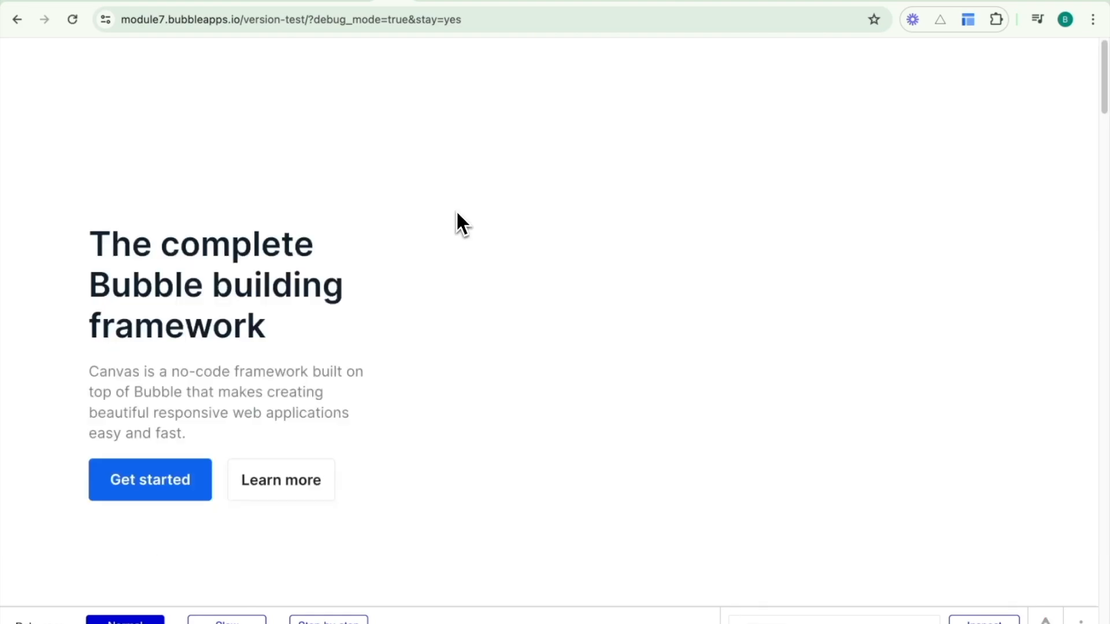
scroll(456, 213, down, 6)
scroll(457, 213, up, 5)
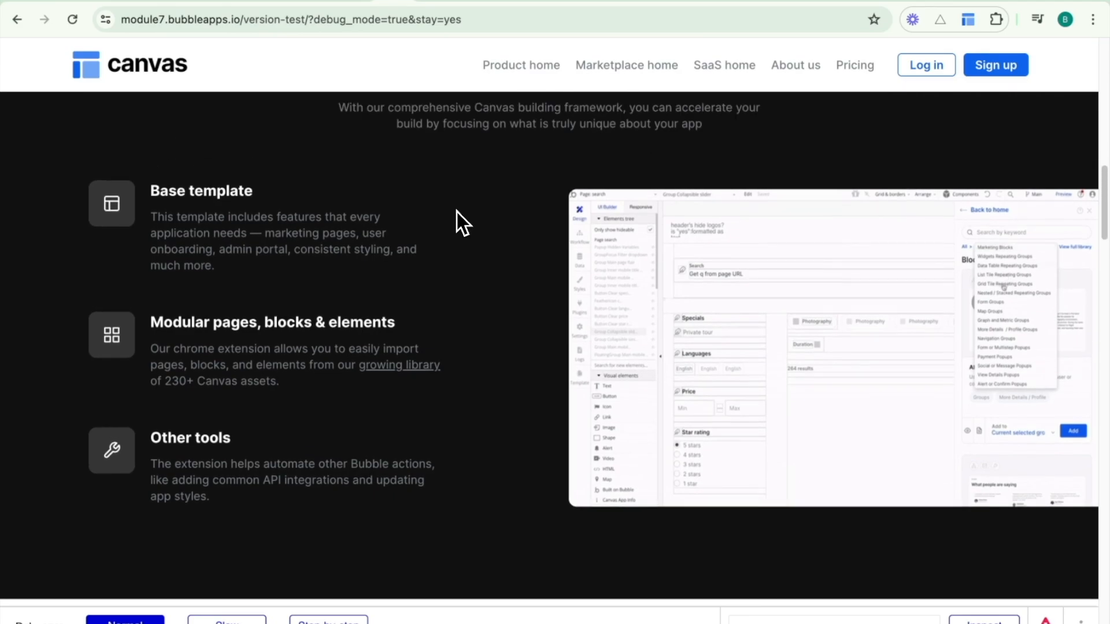
scroll(457, 213, down, 2)
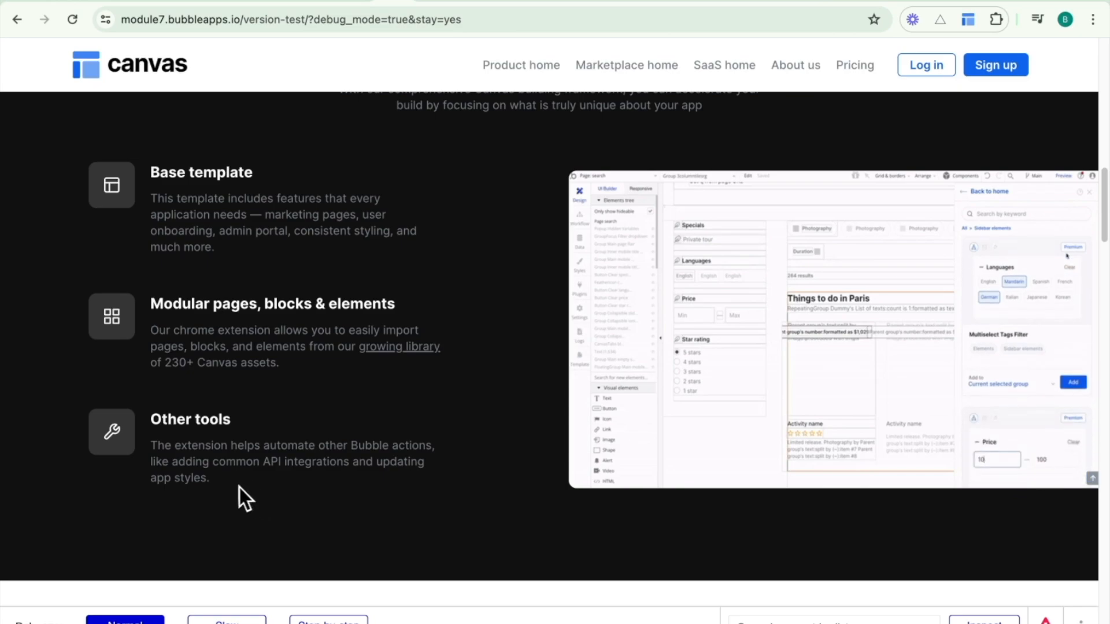
scroll(251, 571, down, 1)
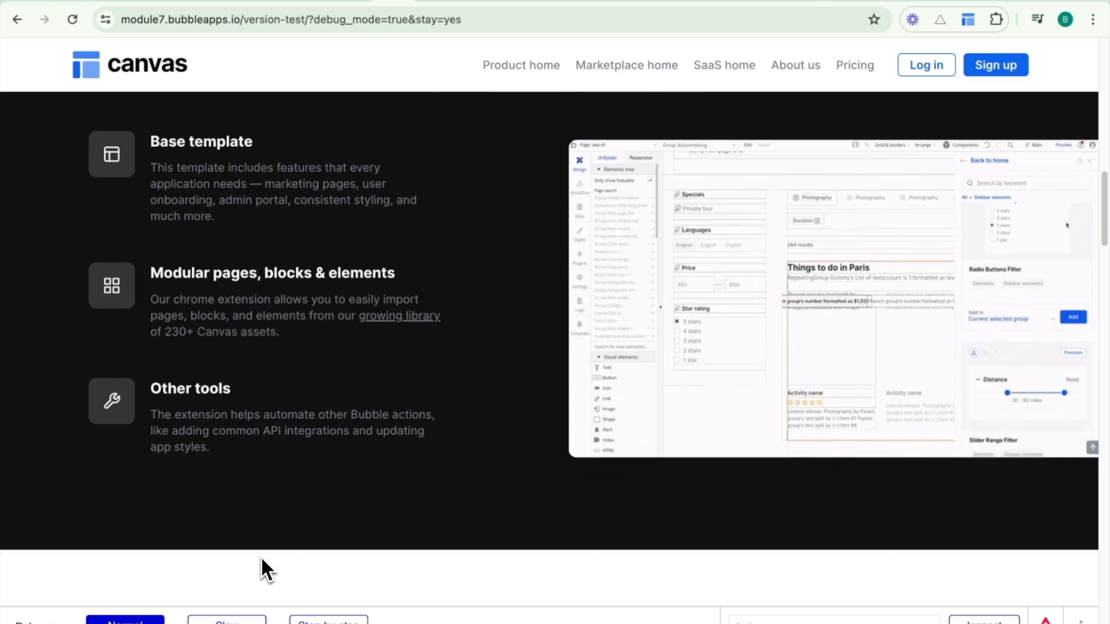
scroll(260, 556, up, 2)
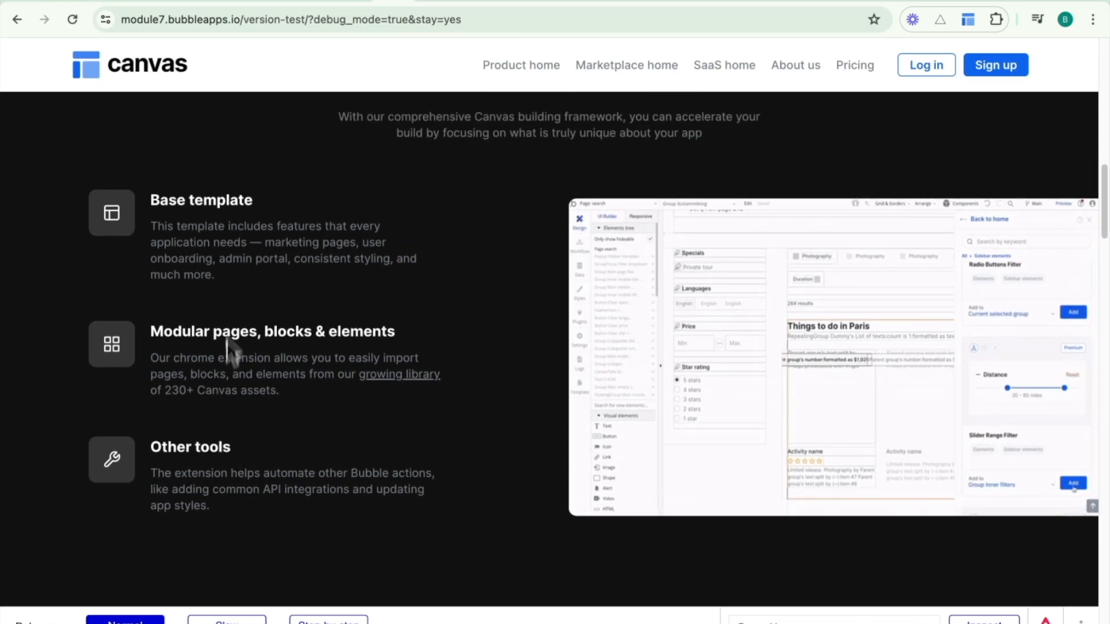
drag(233, 279, 262, 247)
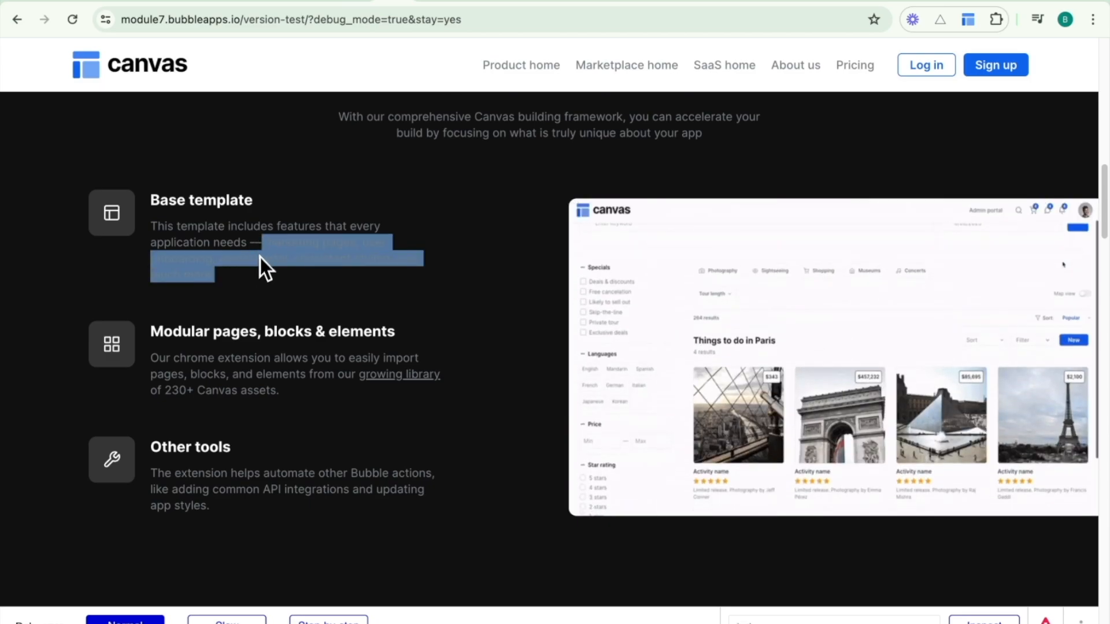
click(264, 283)
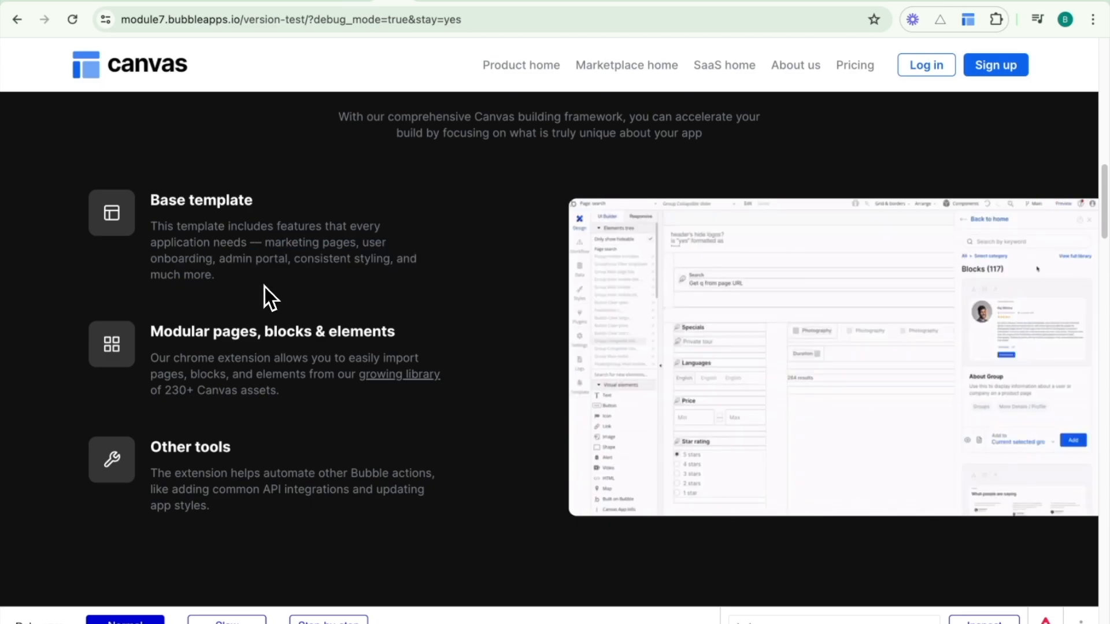